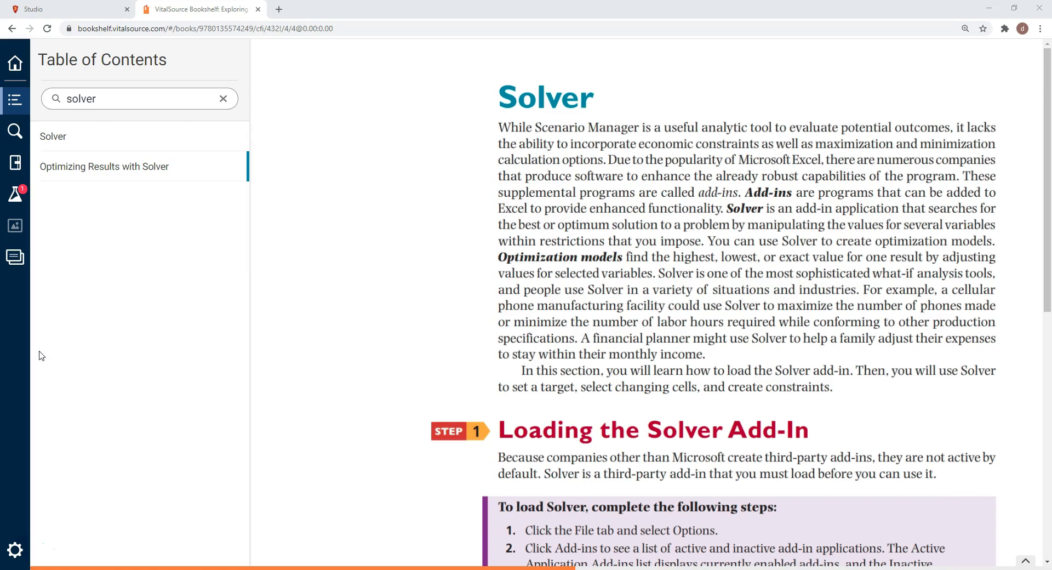
pyautogui.click(273, 451)
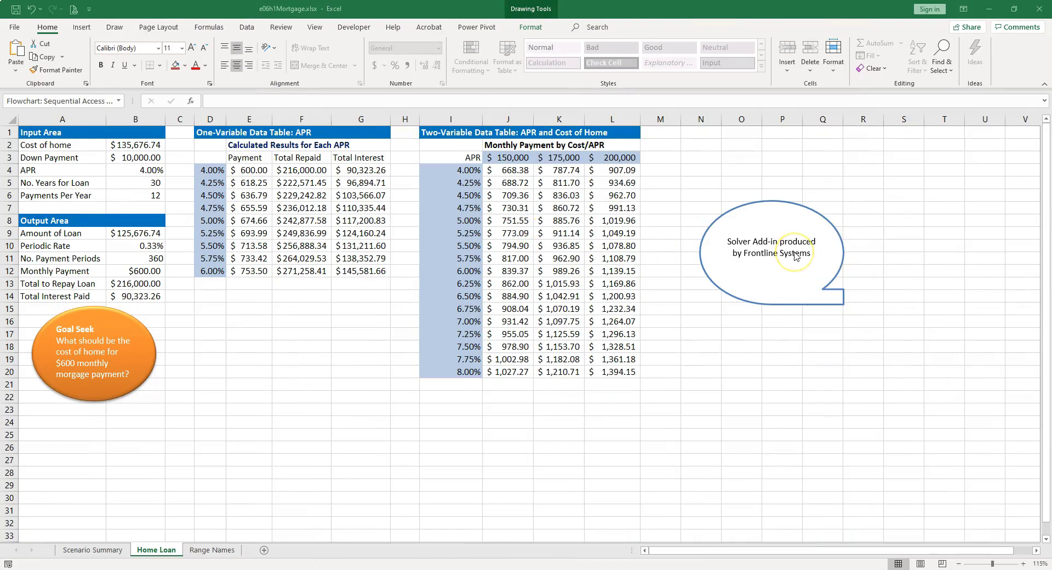
# - In Excel, open the options for managing Excel add-ins and make sure the Solver Add-in is enabled
pyautogui.click(247, 29)
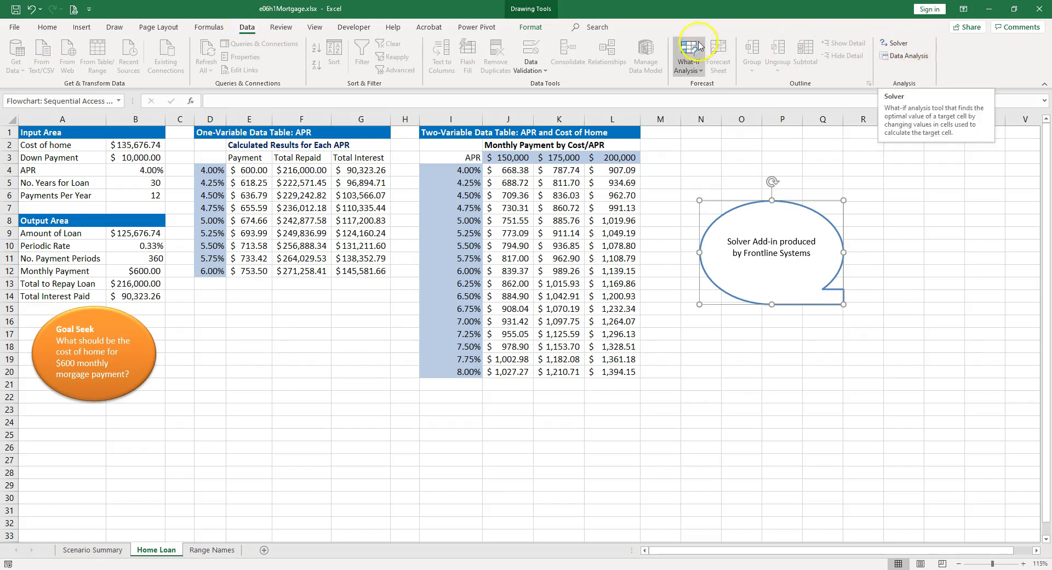
pyautogui.click(15, 29)
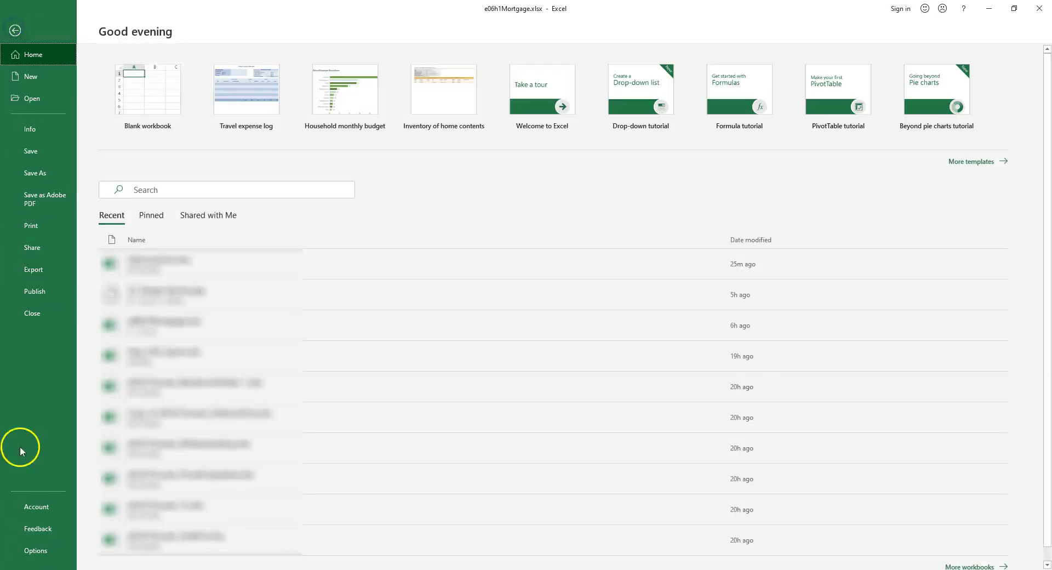
pyautogui.click(38, 549)
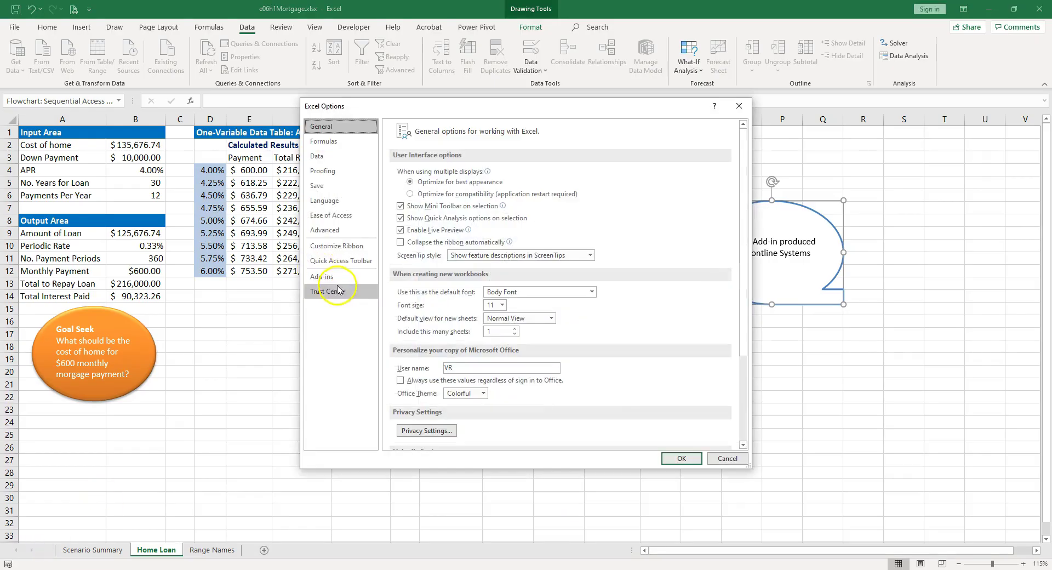
pyautogui.click(324, 277)
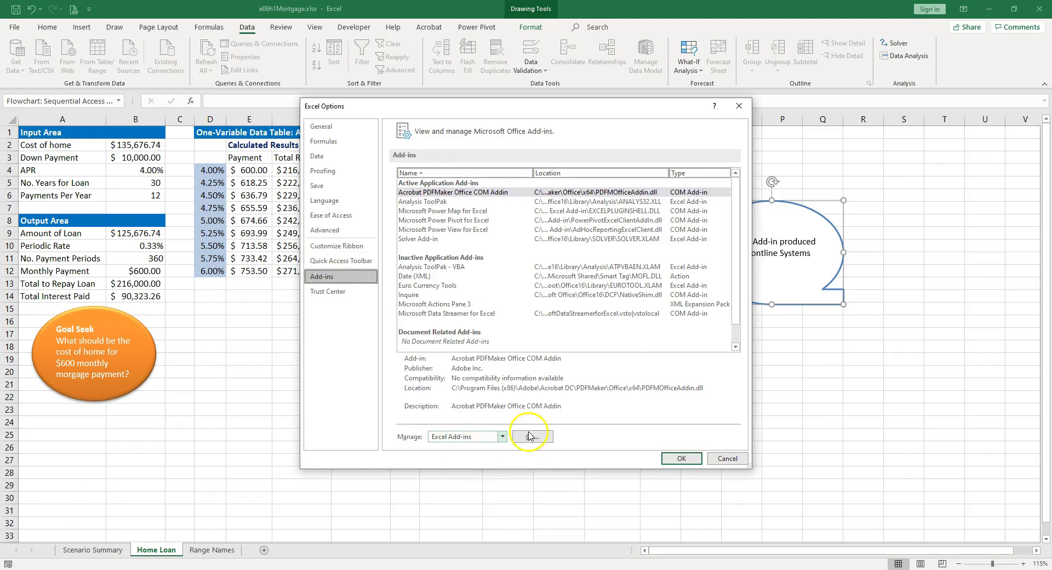
pyautogui.click(533, 436)
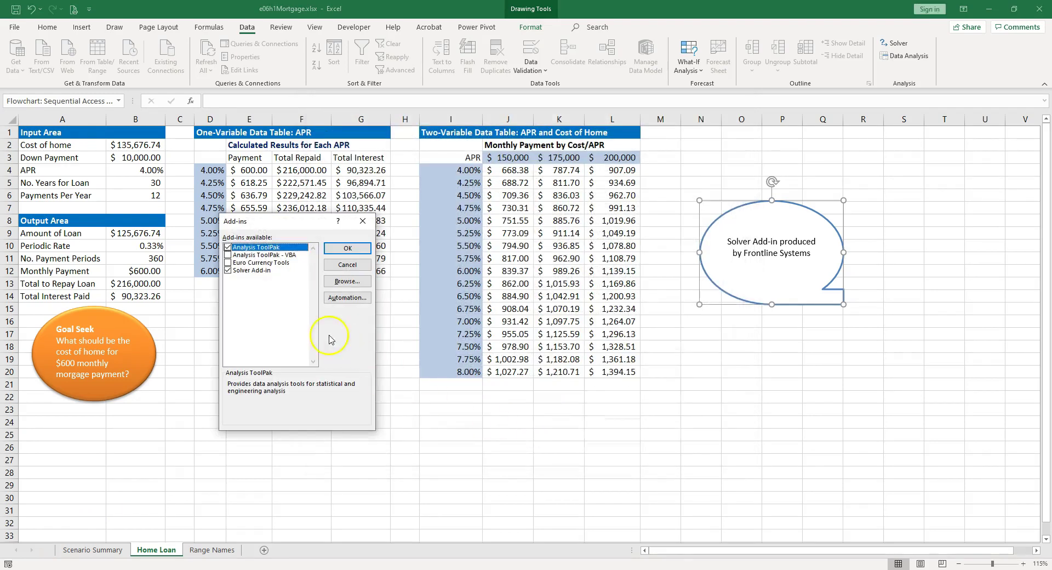
pyautogui.click(228, 272)
pyautogui.click(227, 271)
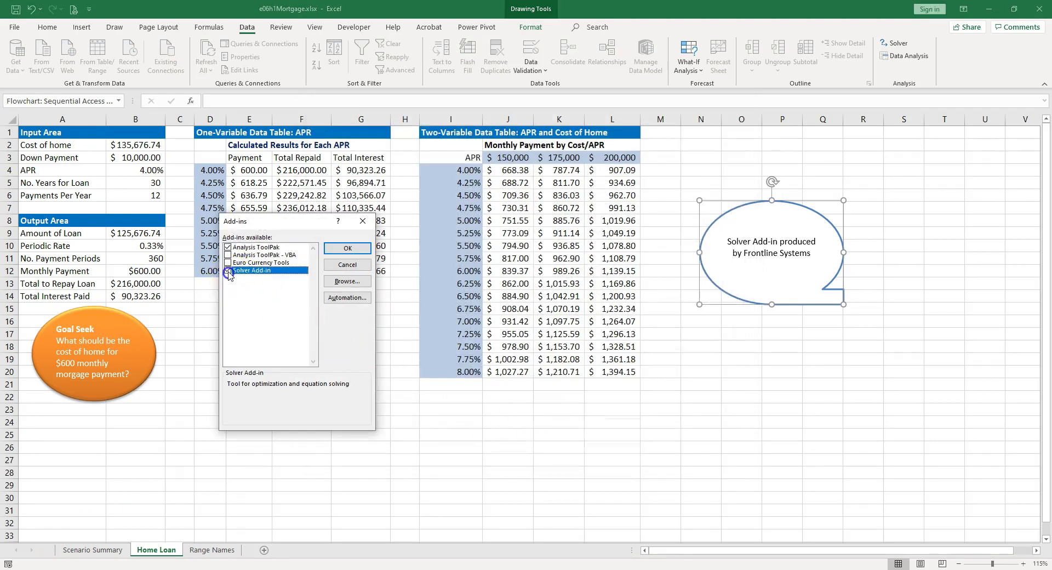
pyautogui.click(354, 251)
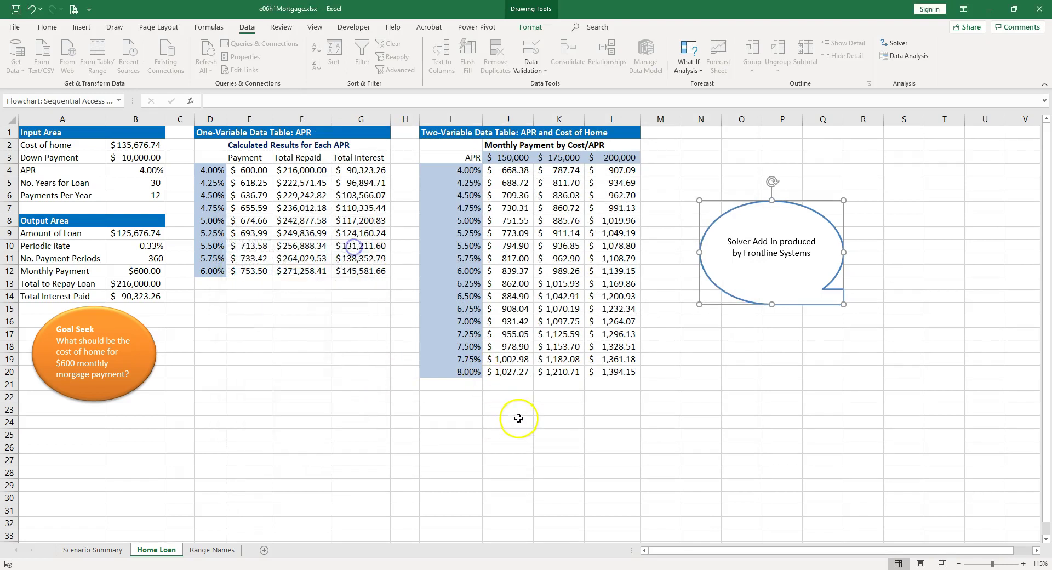
# - Open Solver and set the objective to the monthly payment in B12 with a target value of 1000, changing variable cells B2:B5
pyautogui.click(899, 44)
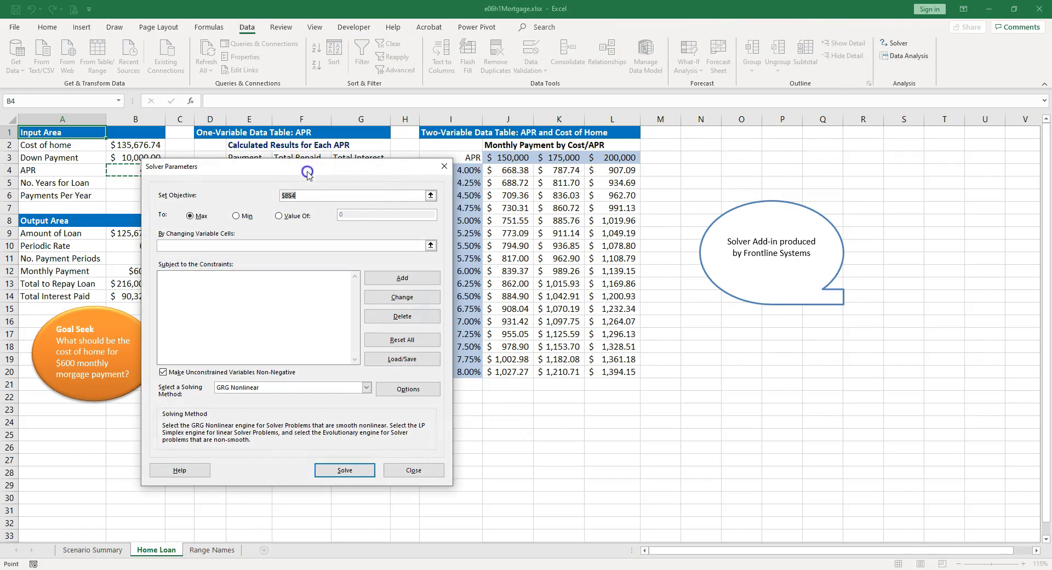
pyautogui.moveTo(307, 171); pyautogui.dragTo(447, 178)
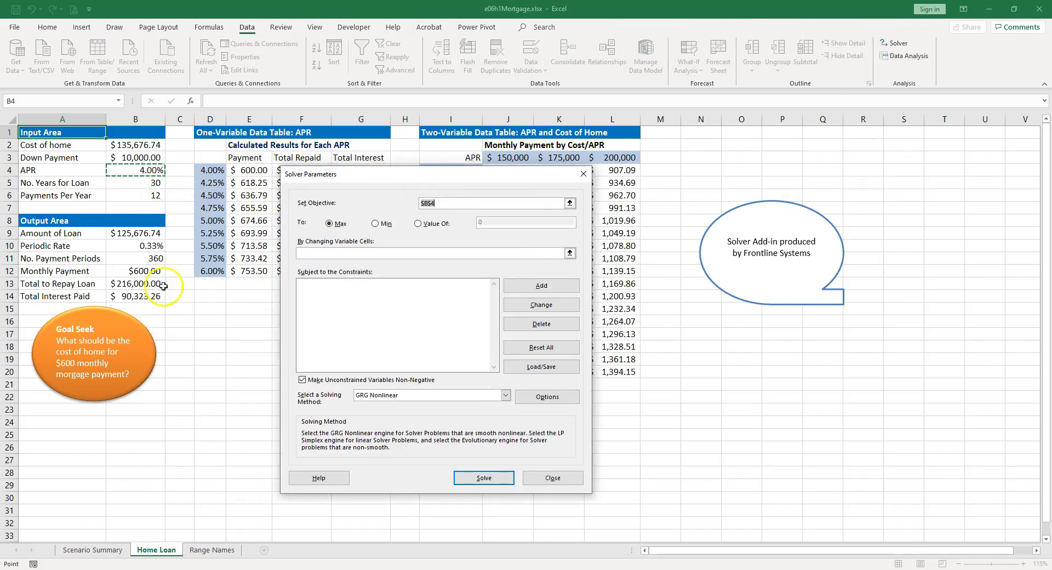
pyautogui.click(145, 272)
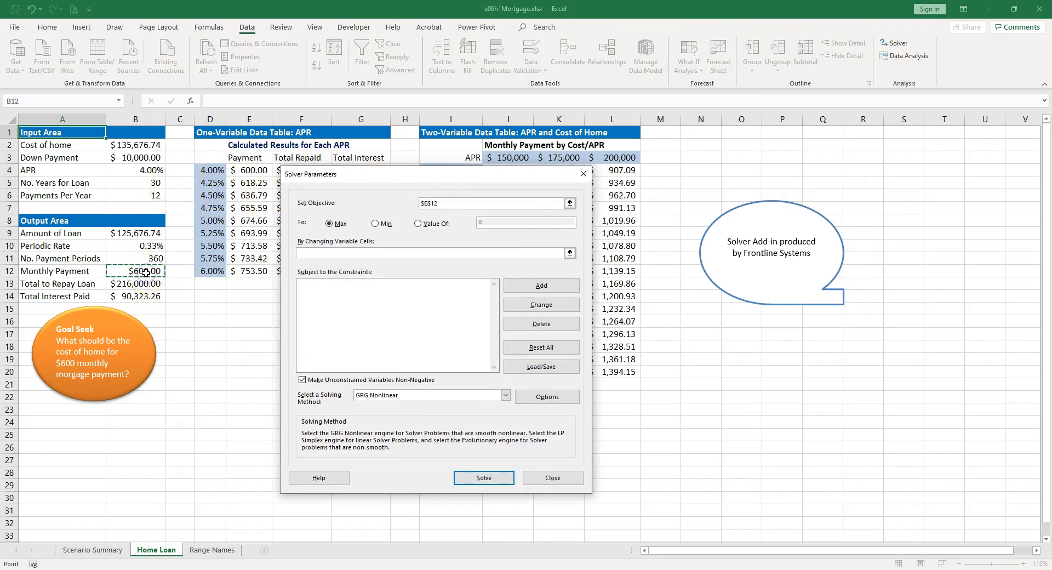
pyautogui.click(418, 223)
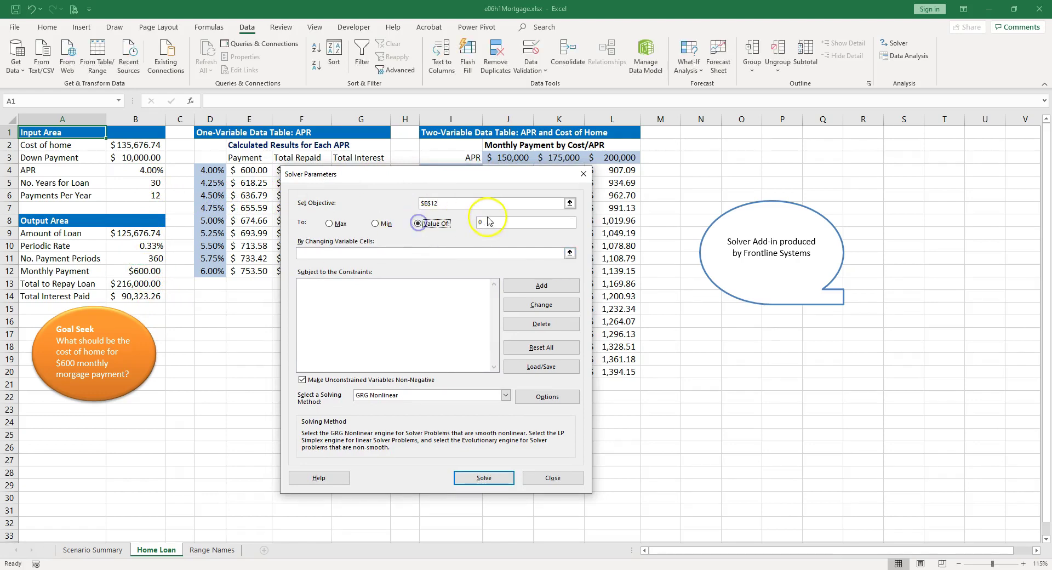
pyautogui.write('1000')
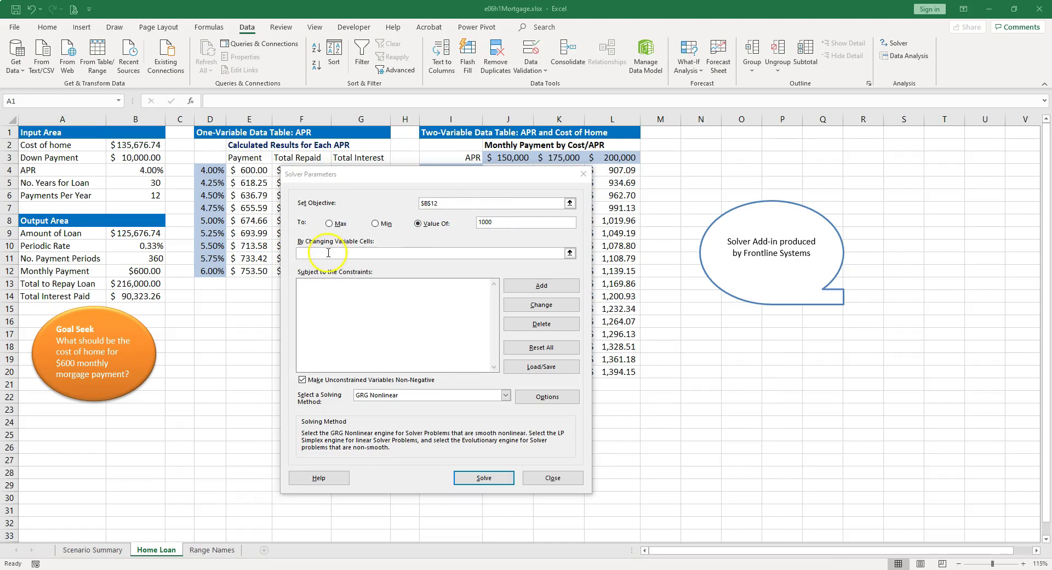
pyautogui.click(306, 252)
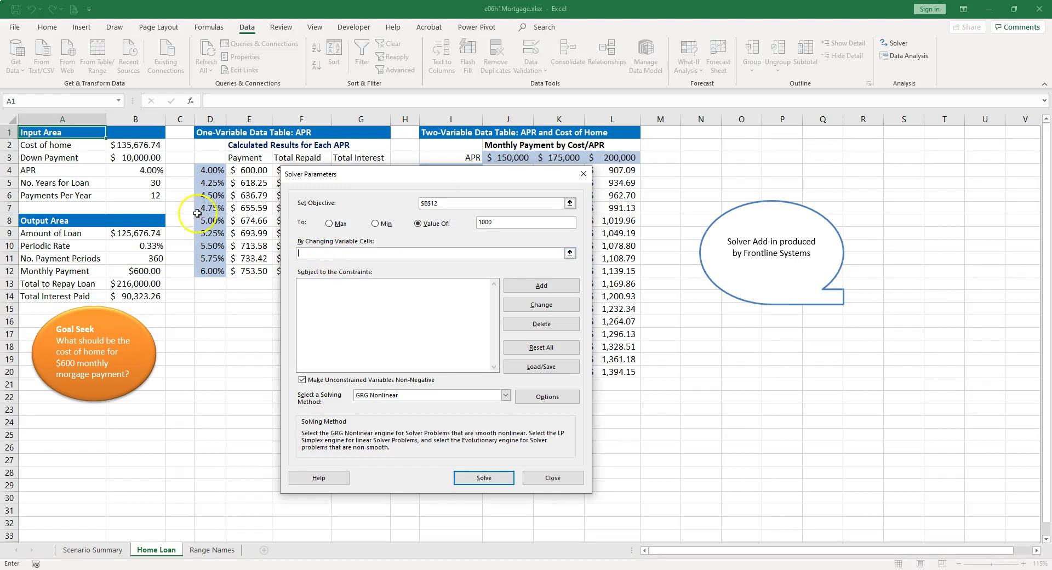
pyautogui.moveTo(150, 147); pyautogui.dragTo(158, 181)
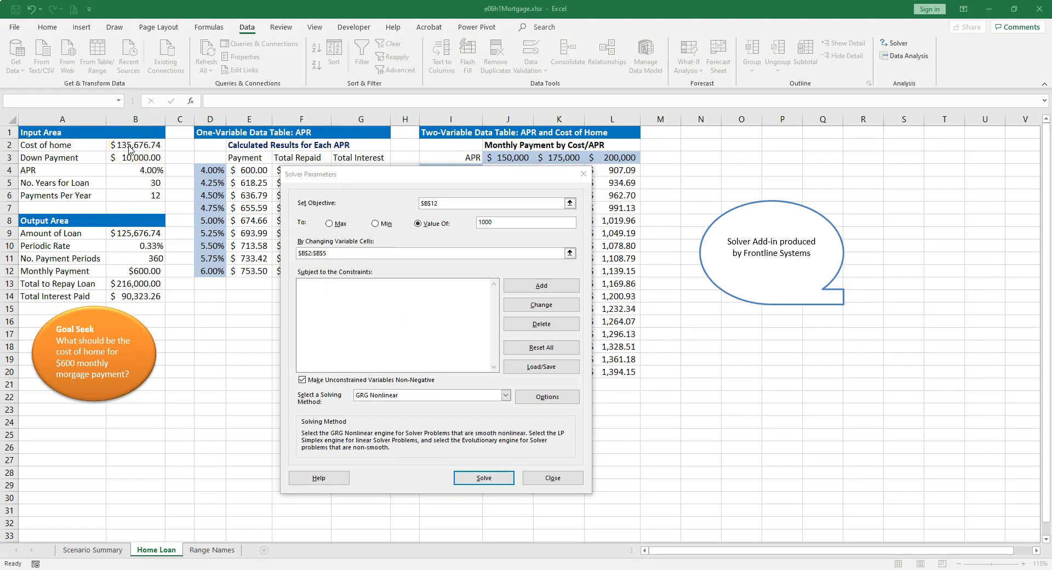
# - Add a Solver constraint limiting the cost of home in B2 to <= 300000
pyautogui.click(543, 287)
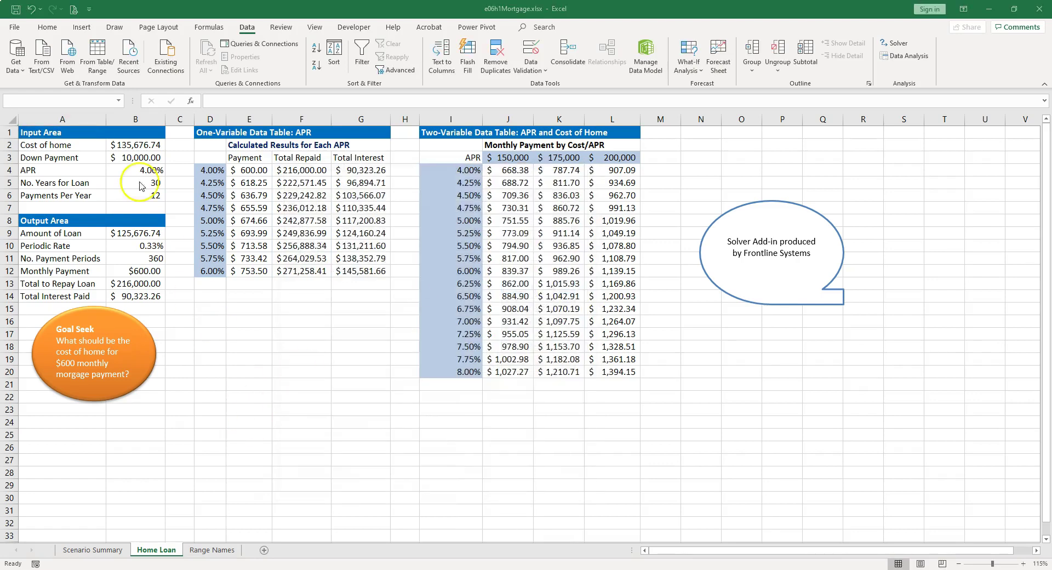
pyautogui.click(135, 145)
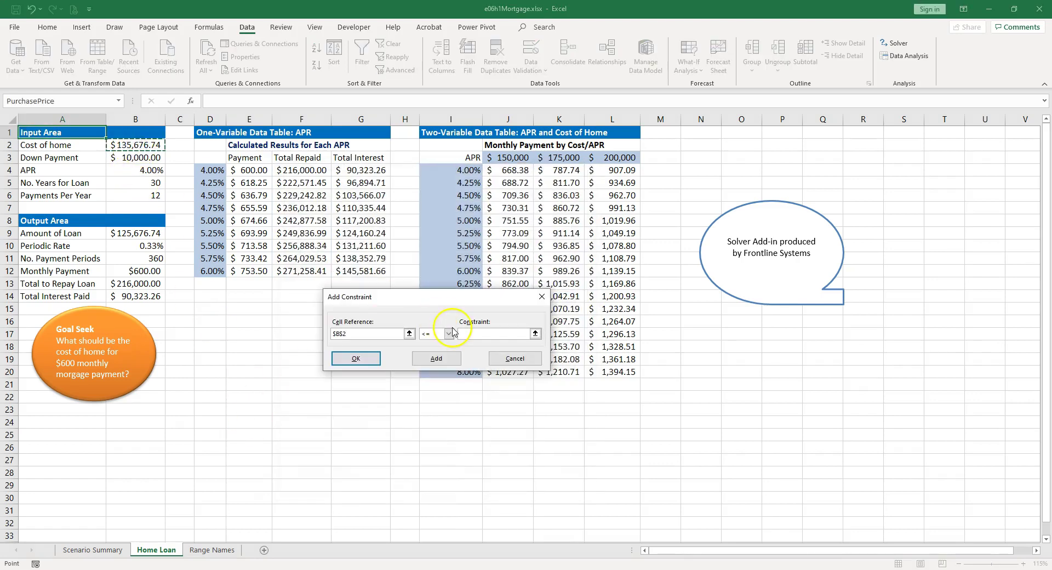
pyautogui.click(481, 334)
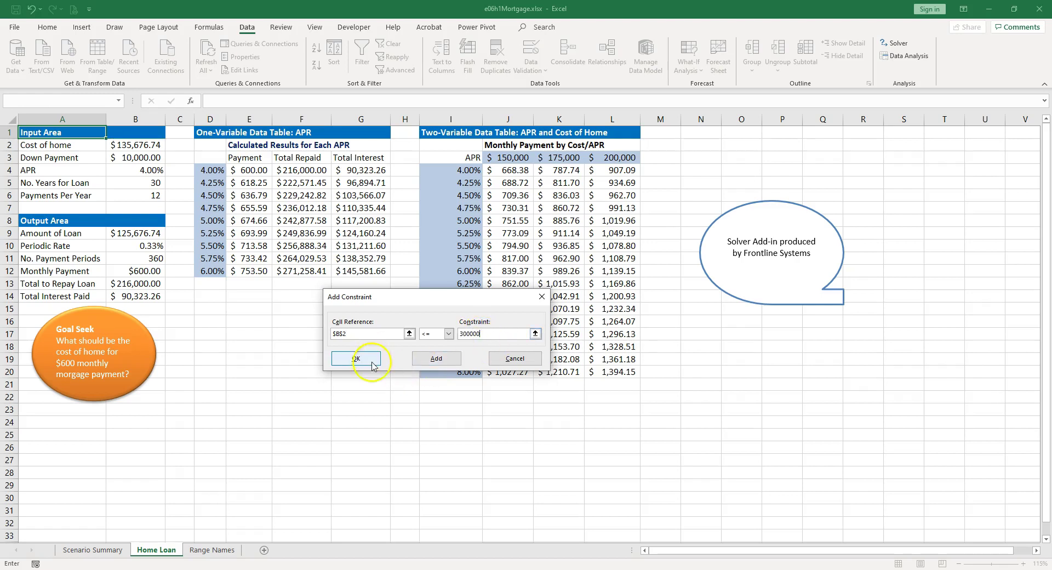
pyautogui.click(435, 359)
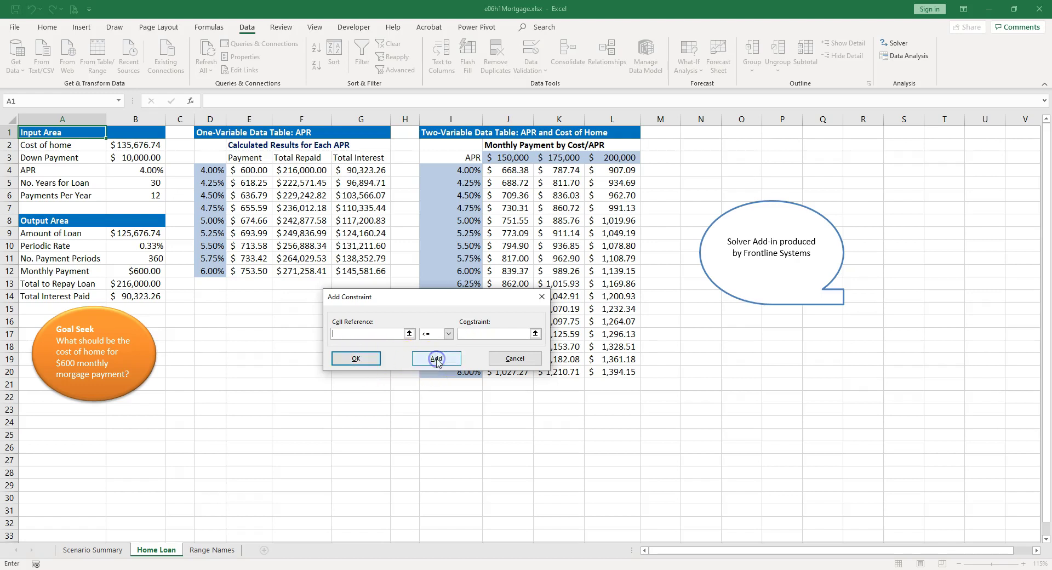
# - Add a Solver constraint requiring the cost of home in B2 to be >= 100000
pyautogui.click(149, 144)
pyautogui.click(448, 333)
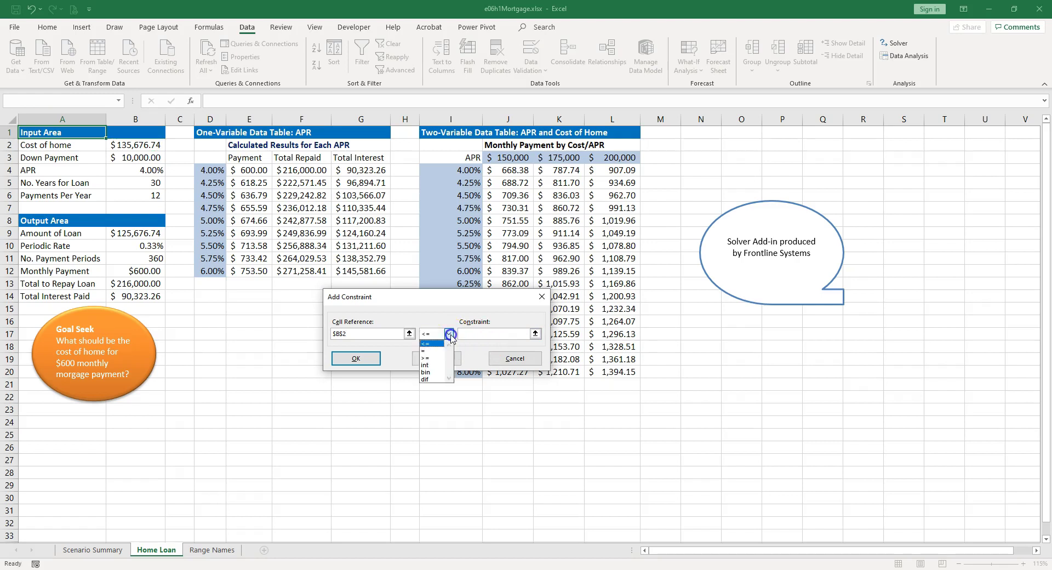
pyautogui.click(438, 357)
pyautogui.click(486, 336)
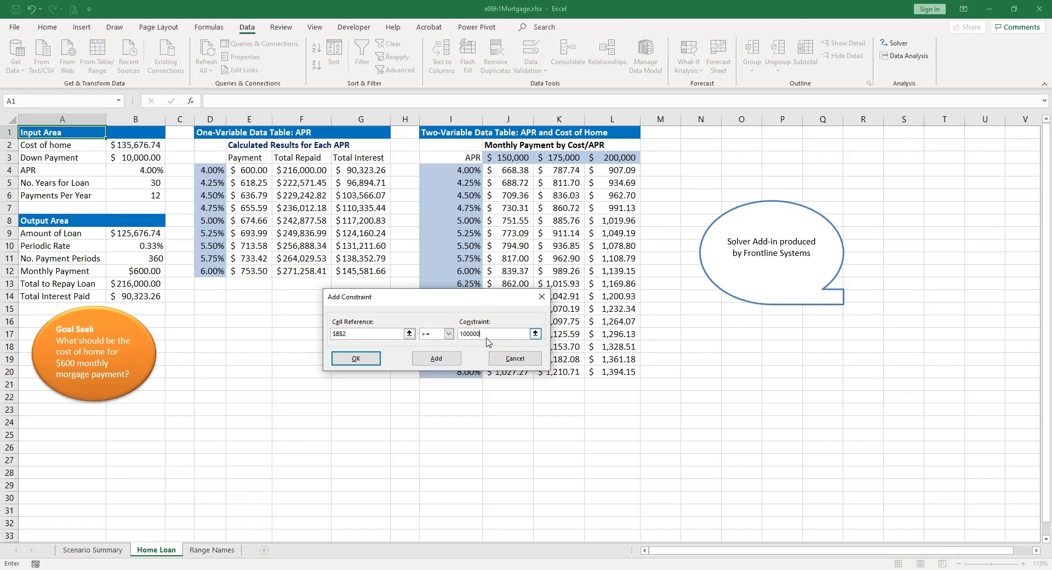
pyautogui.click(436, 358)
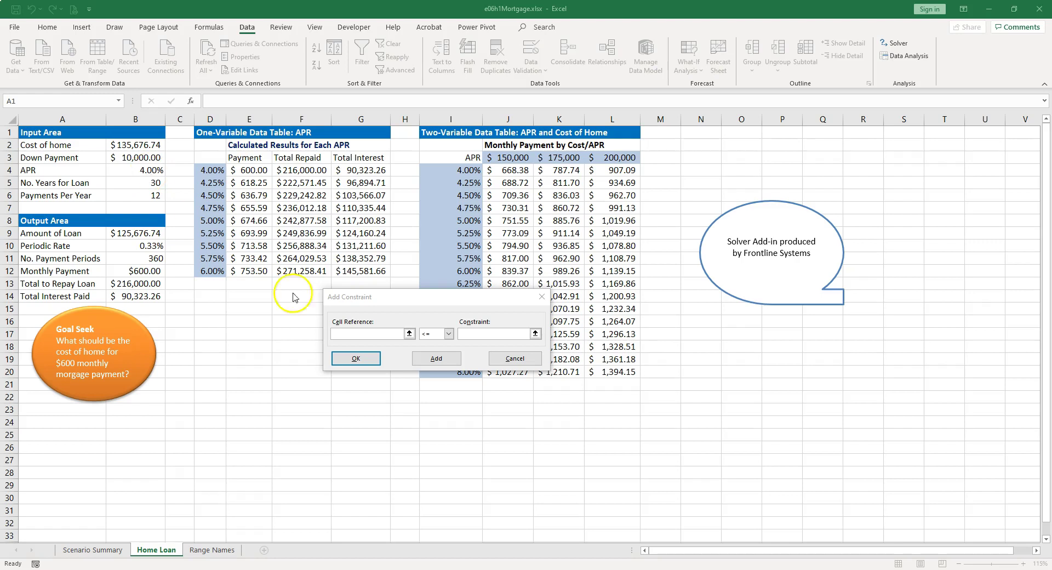
# - Add a Solver constraint limiting the APR in B4 to <= 0.06
pyautogui.click(354, 334)
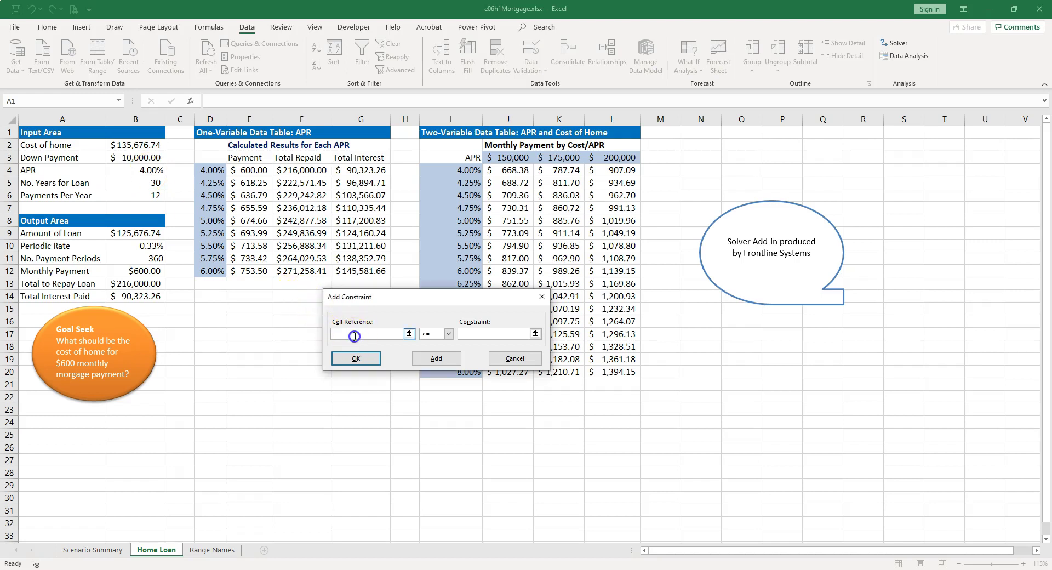
pyautogui.click(141, 171)
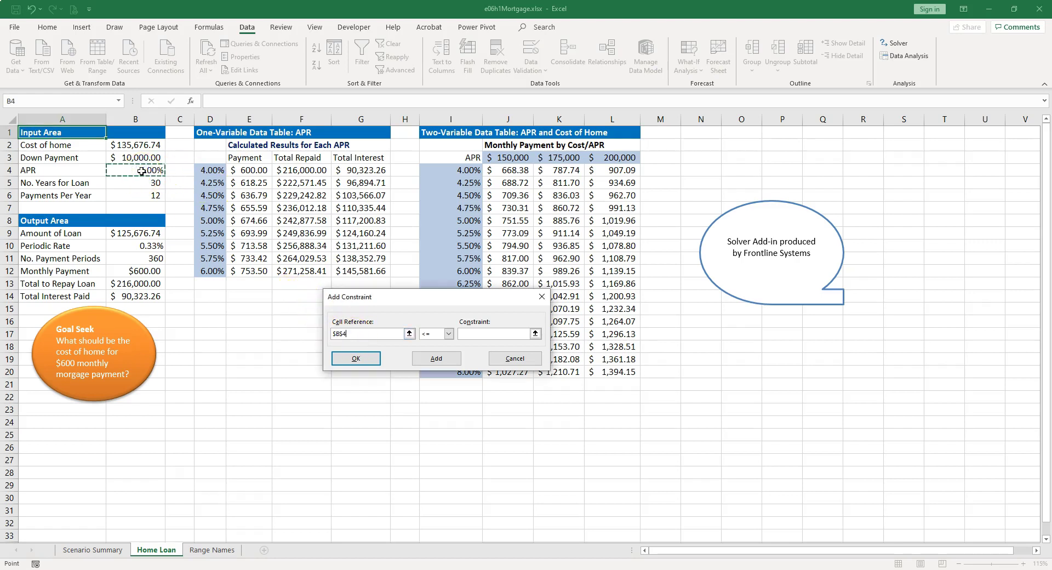
pyautogui.click(485, 335)
pyautogui.write('0')
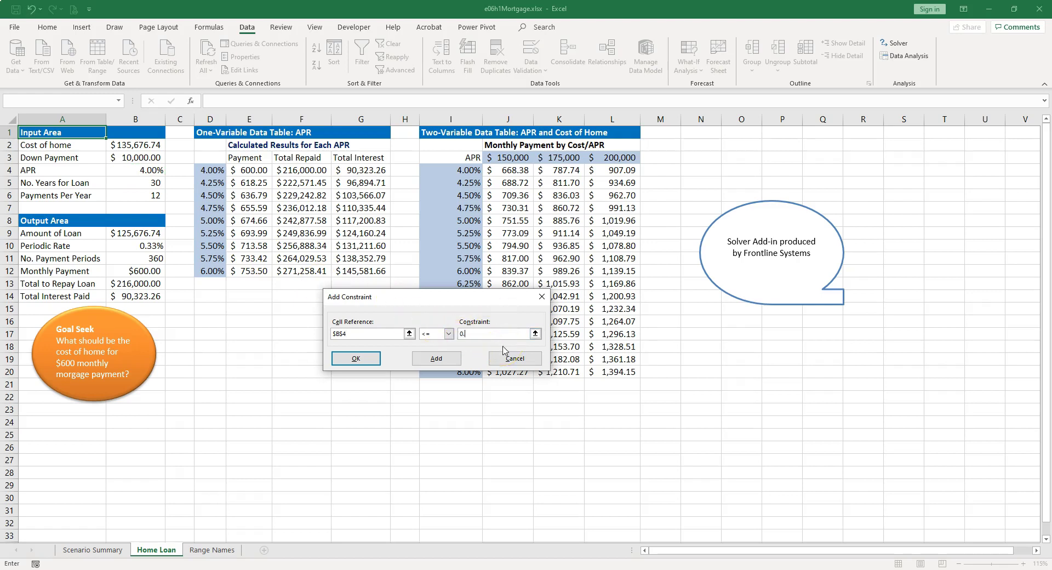
pyautogui.write('.06')
pyautogui.click(445, 359)
# - Add a Solver constraint requiring the APR in B4 to be >= 0.04
pyautogui.click(148, 169)
pyautogui.click(448, 333)
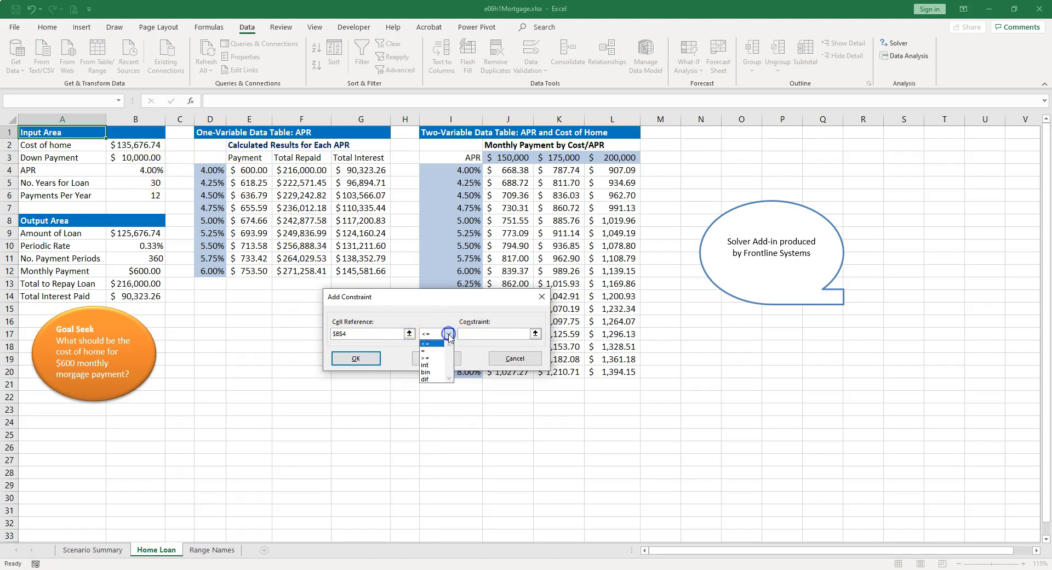
pyautogui.click(433, 357)
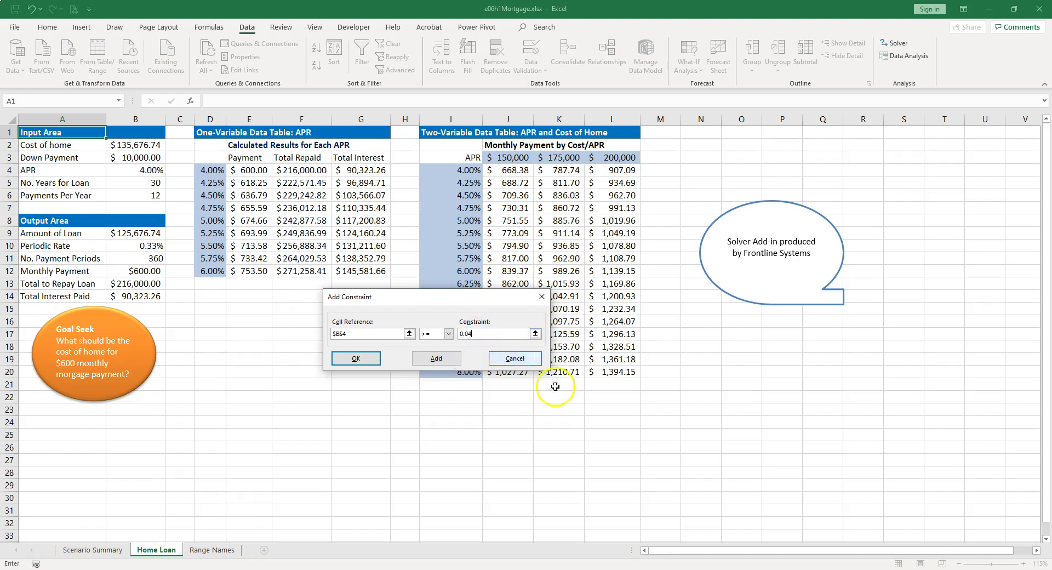
pyautogui.click(435, 359)
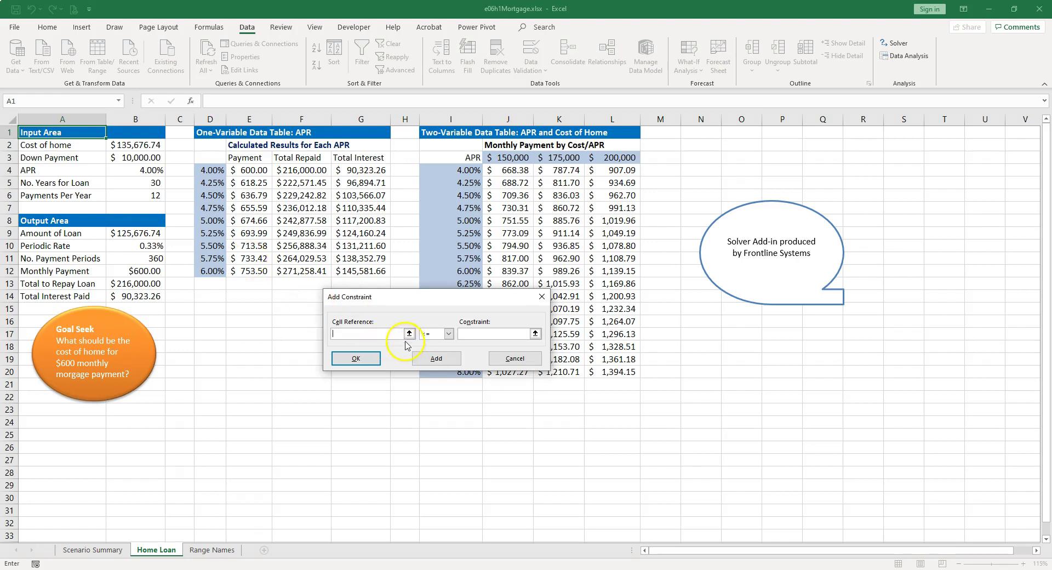
# - Add a Solver constraint limiting the down payment in B3 to <= 10000
pyautogui.click(141, 157)
pyautogui.click(473, 333)
pyautogui.write('10000')
pyautogui.click(437, 357)
# - Add a lower-limit Solver constraint (>=) on the down payment in B3
pyautogui.click(145, 157)
pyautogui.click(448, 334)
pyautogui.click(425, 357)
pyautogui.click(481, 338)
pyautogui.click(436, 358)
# - Add a Solver constraint limiting the number of years for the loan in B5 to <= 30
pyautogui.click(361, 333)
pyautogui.click(156, 182)
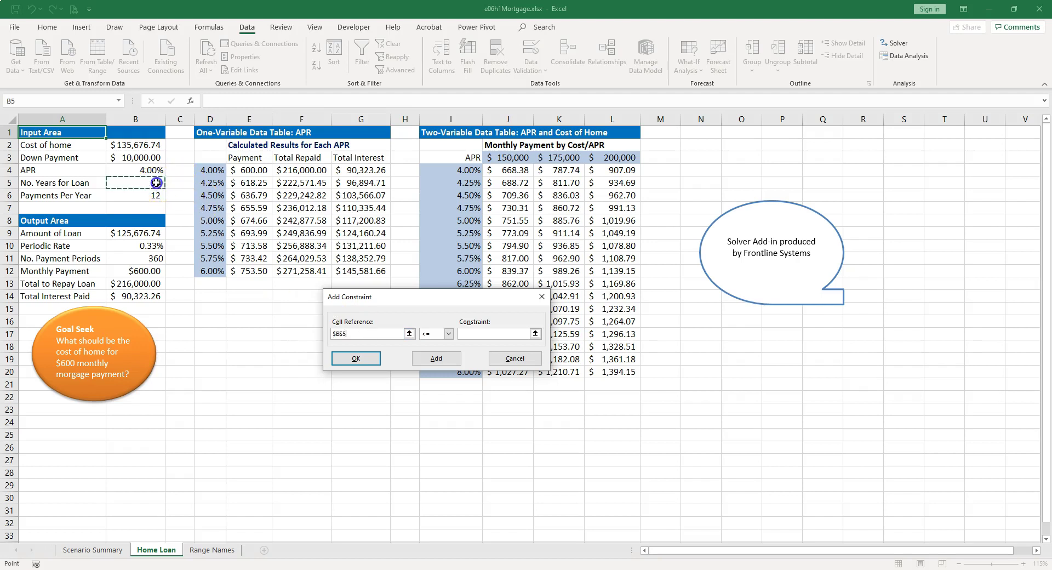
pyautogui.click(483, 333)
pyautogui.write('30')
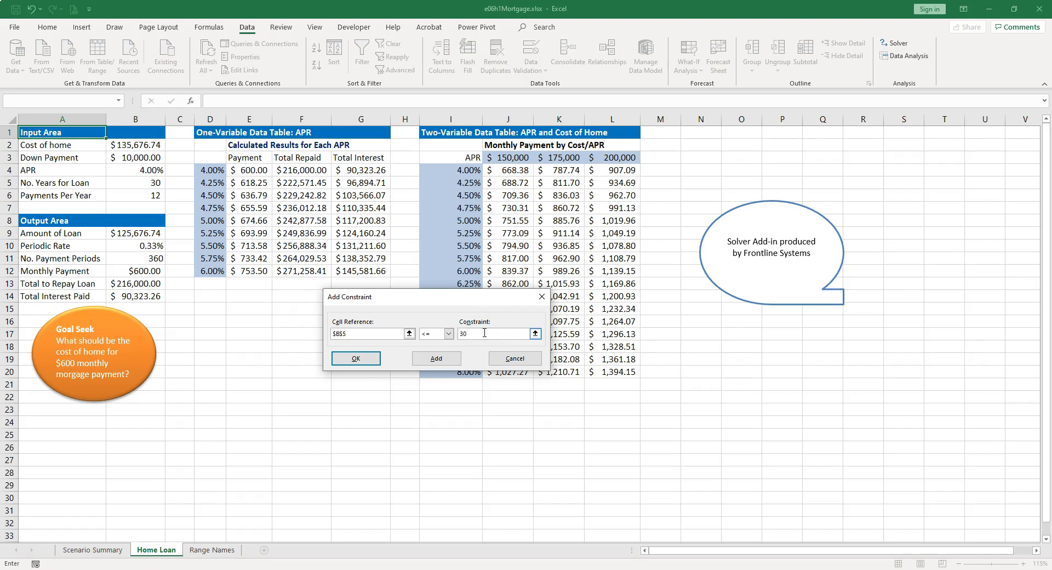
pyautogui.click(436, 358)
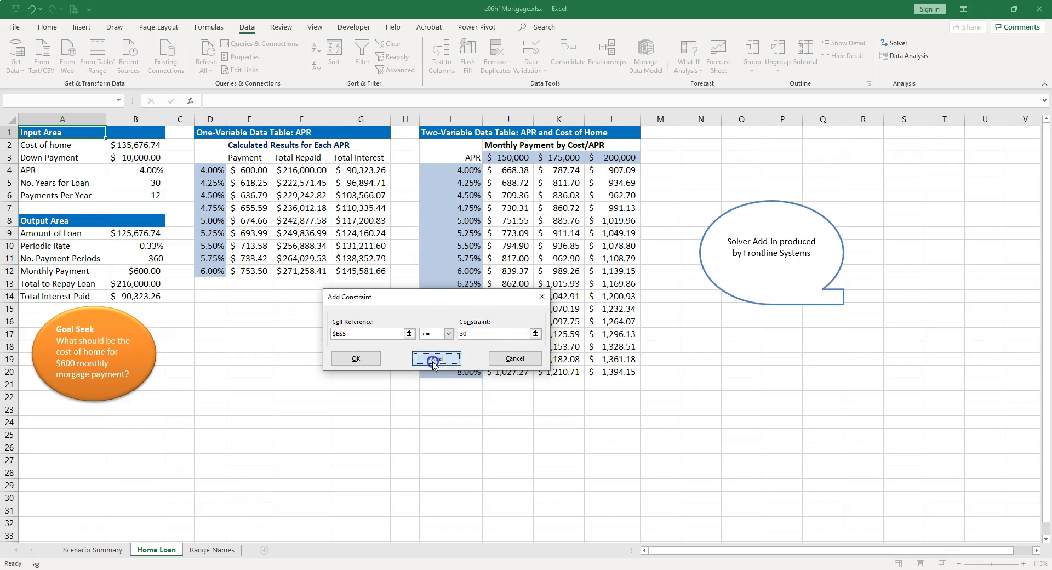
# - Add a Solver constraint requiring the number of years for the loan in B5 to be >= 15
pyautogui.click(154, 155)
pyautogui.click(149, 184)
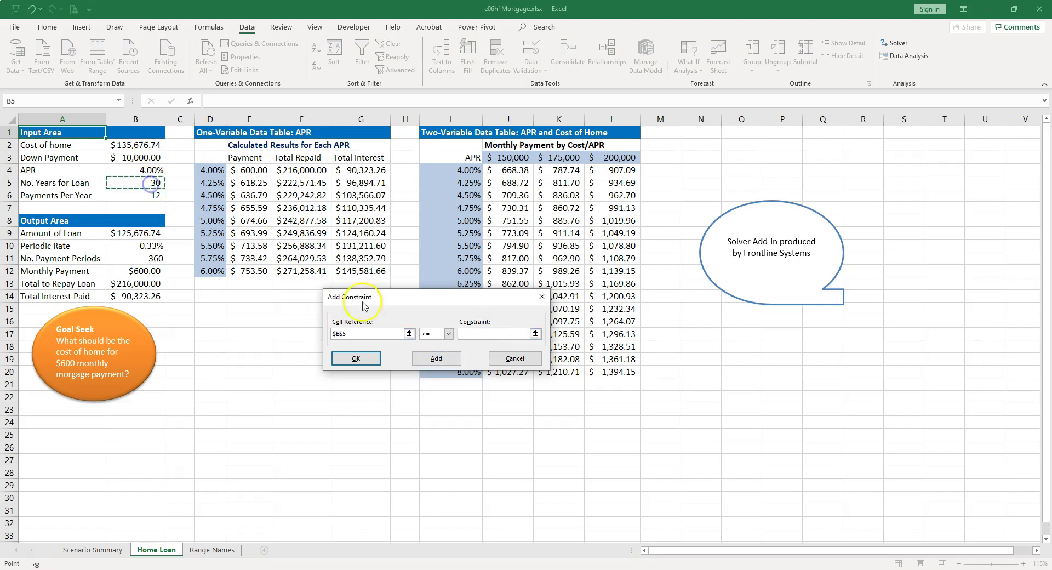
pyautogui.click(448, 333)
pyautogui.click(435, 360)
pyautogui.click(484, 334)
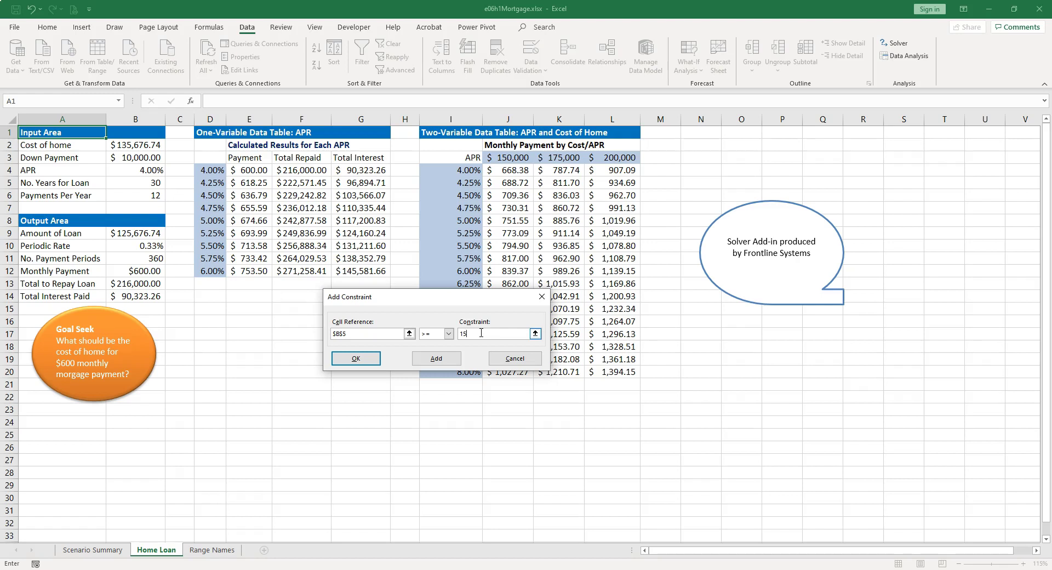
pyautogui.click(439, 360)
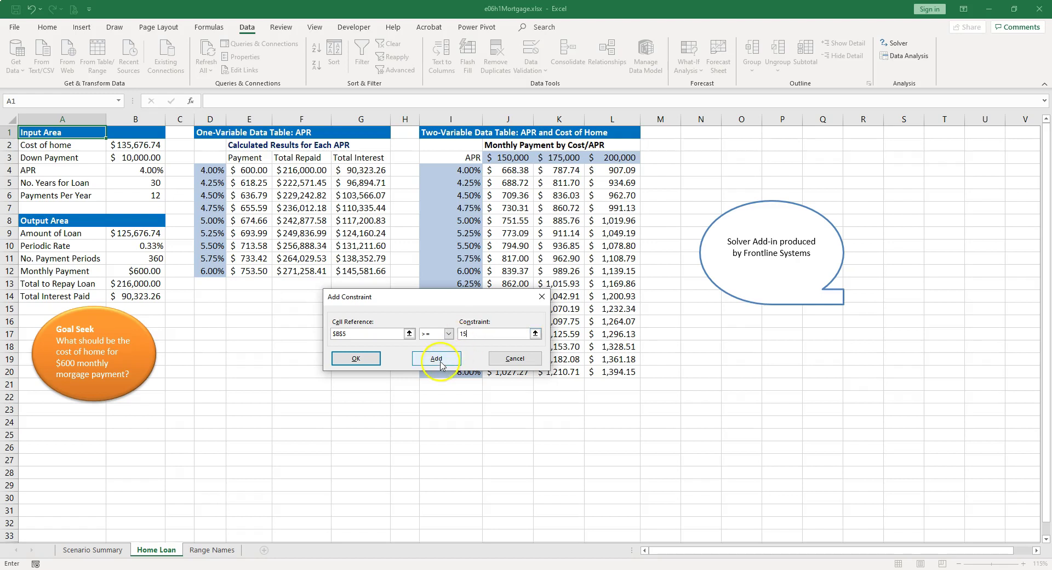
pyautogui.click(438, 358)
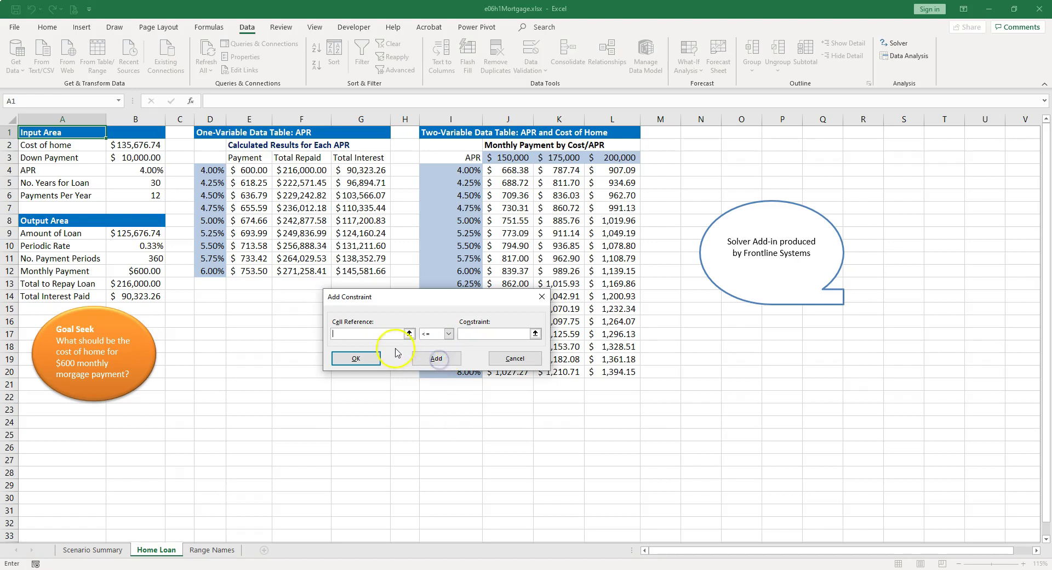
# - Add a Solver constraint requiring the number of years for the loan in B5 to be an integer
pyautogui.click(154, 182)
pyautogui.click(448, 335)
pyautogui.click(437, 368)
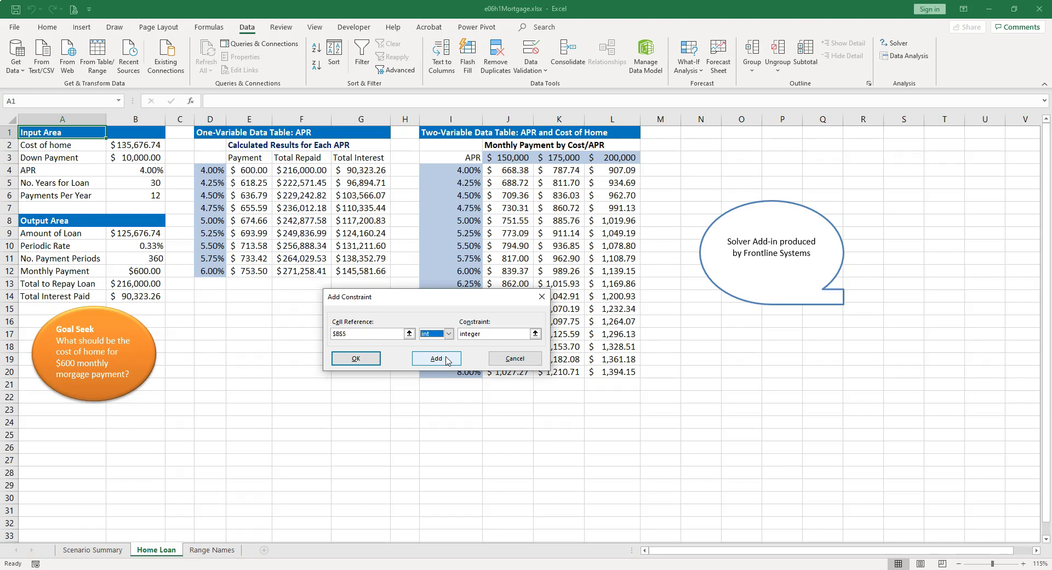
pyautogui.click(447, 360)
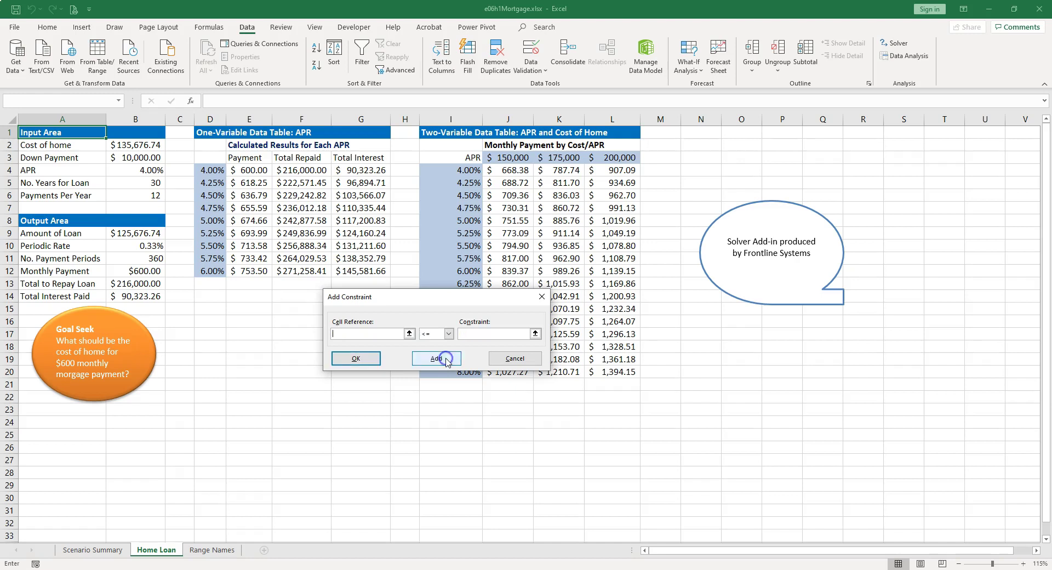
pyautogui.click(541, 297)
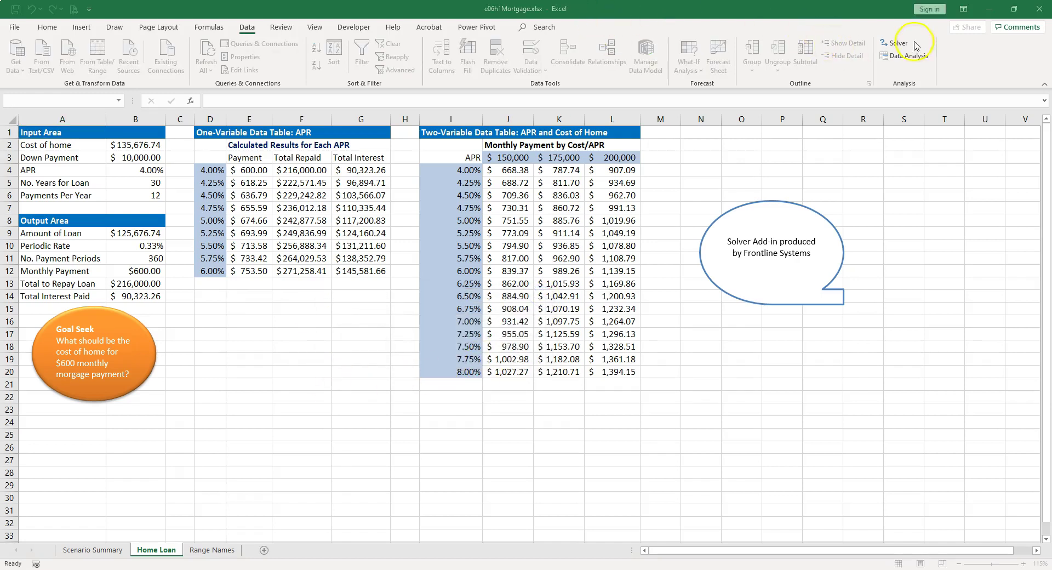
# - Run Solver for the 1000 monthly payment, restoring the original values and generating an Answer report
pyautogui.click(915, 45)
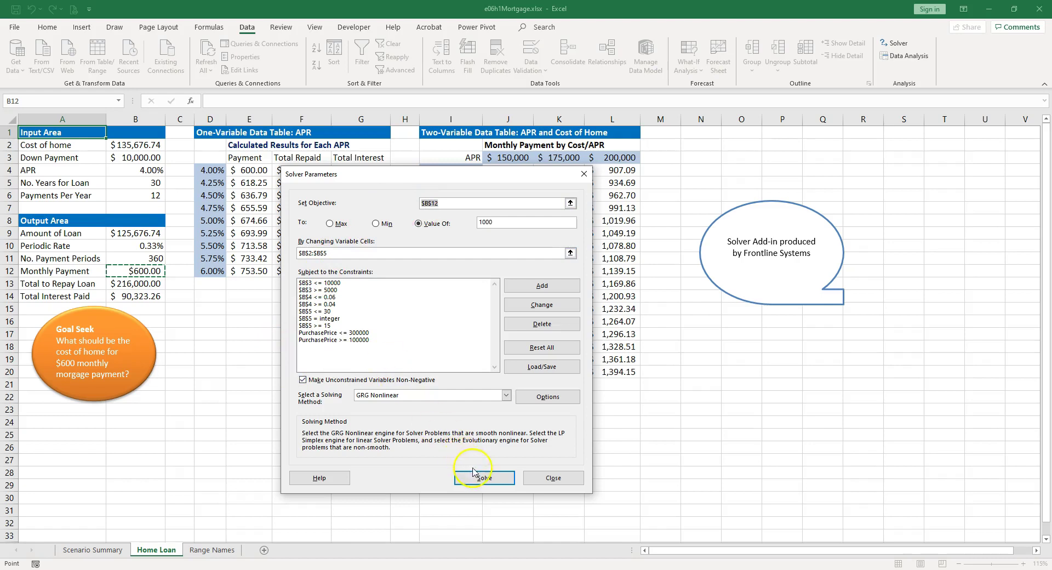
pyautogui.click(490, 480)
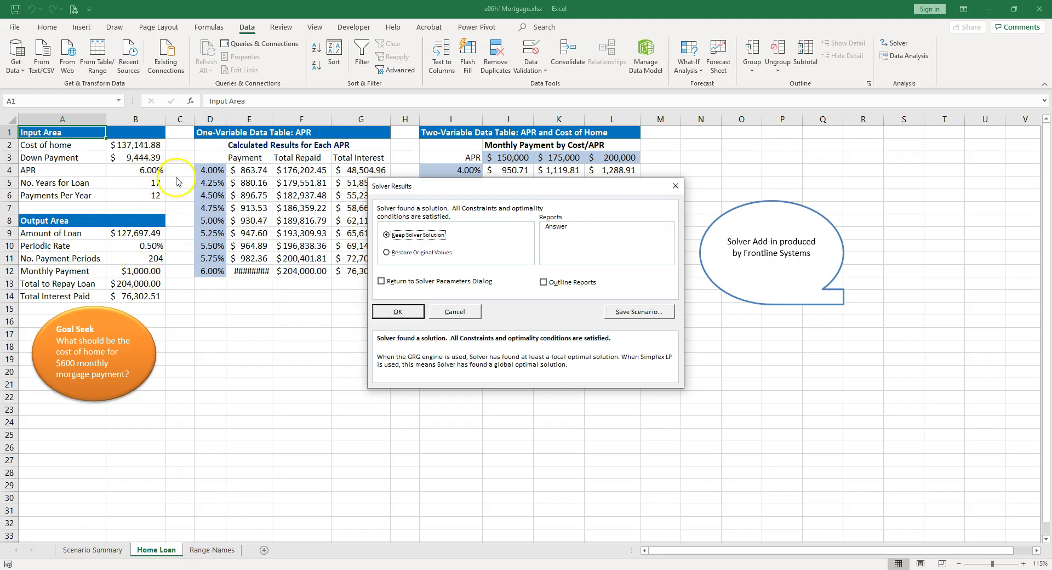
pyautogui.click(387, 252)
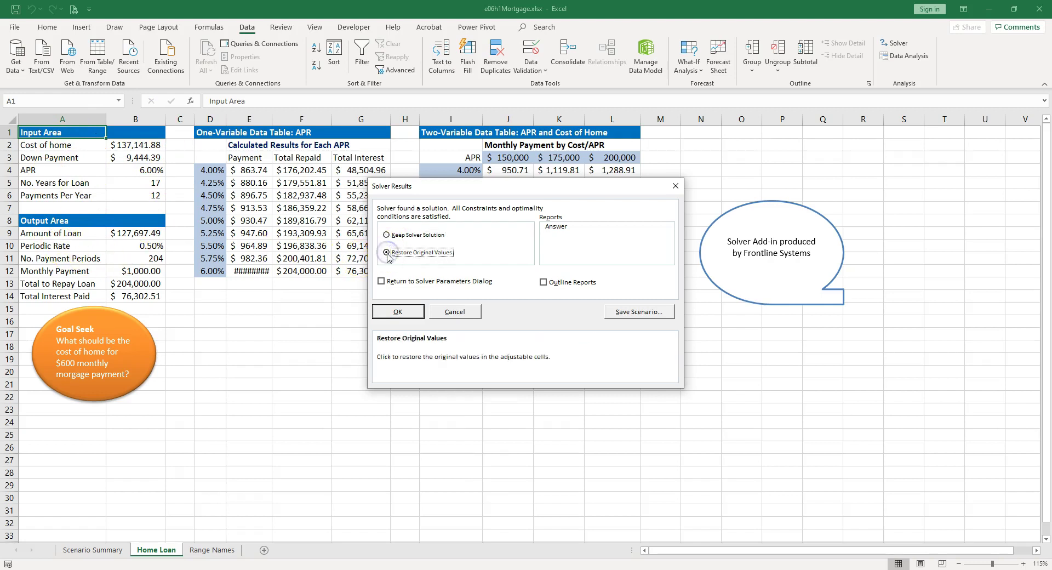
pyautogui.click(562, 231)
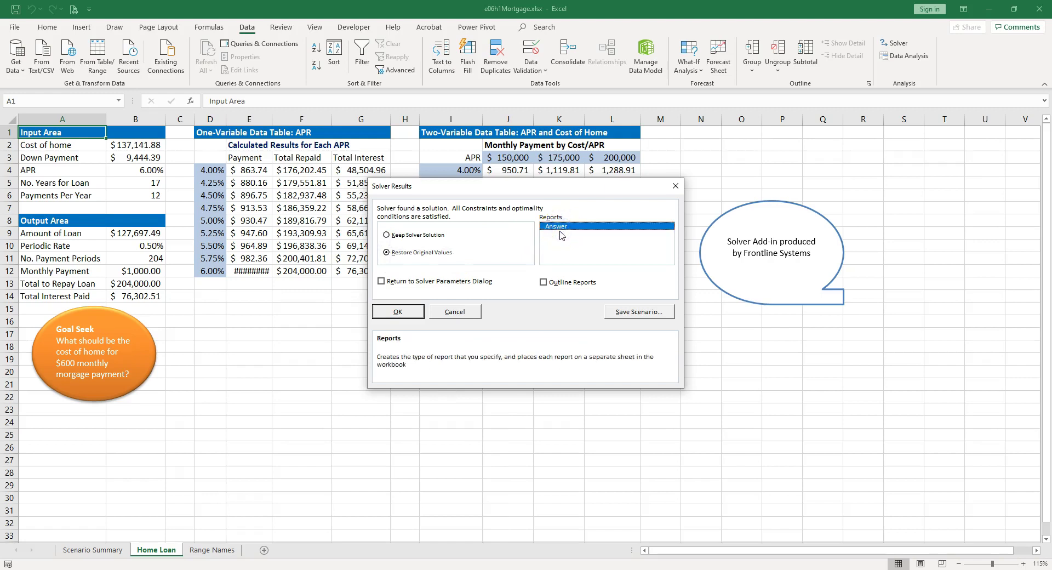
pyautogui.click(405, 317)
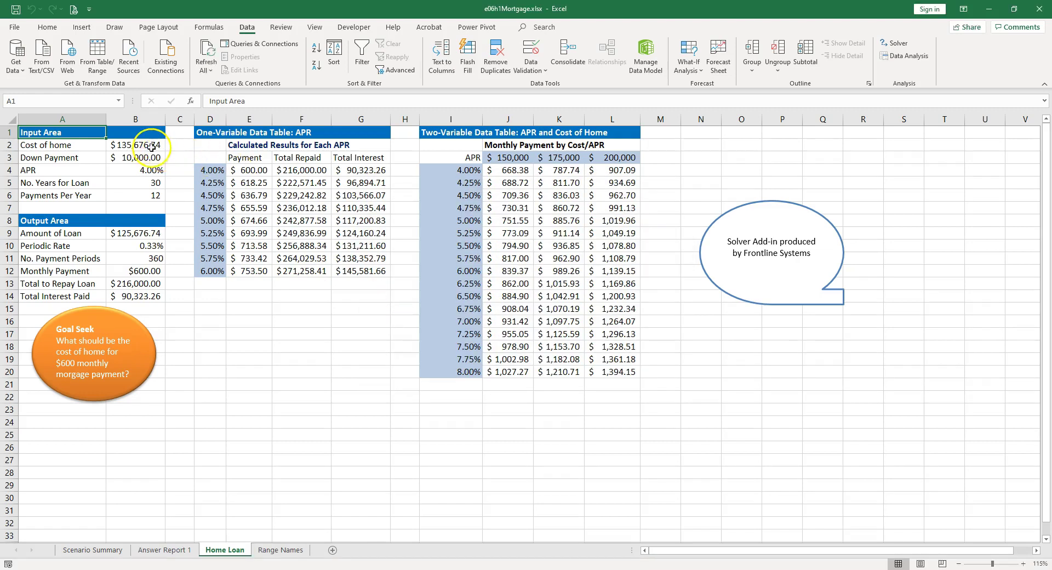
# - Compare the original and final values of the monthly payment and the variable cells in Answer Report 1
pyautogui.moveTo(152, 145); pyautogui.dragTo(156, 207)
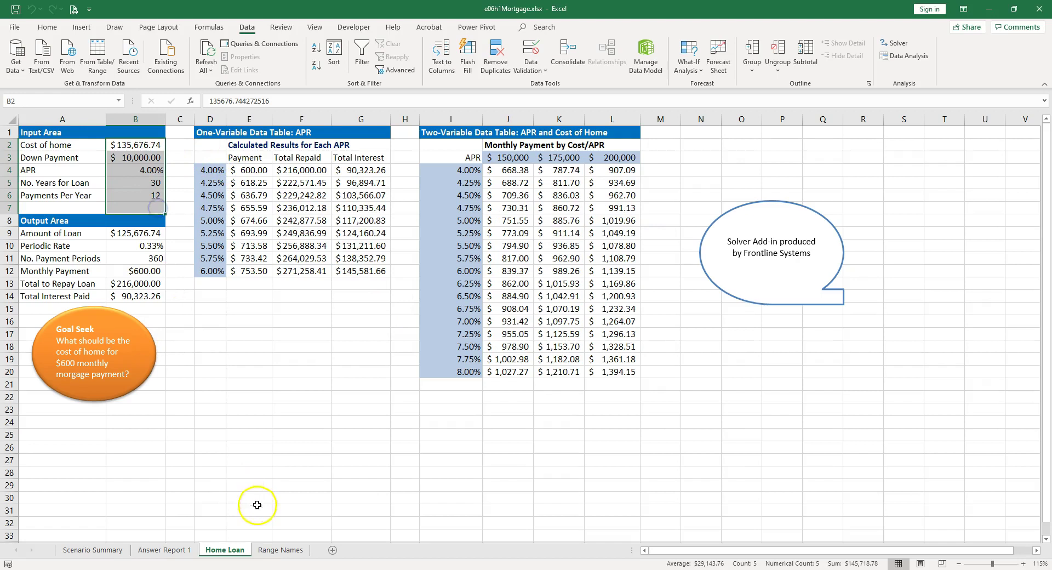
pyautogui.click(165, 550)
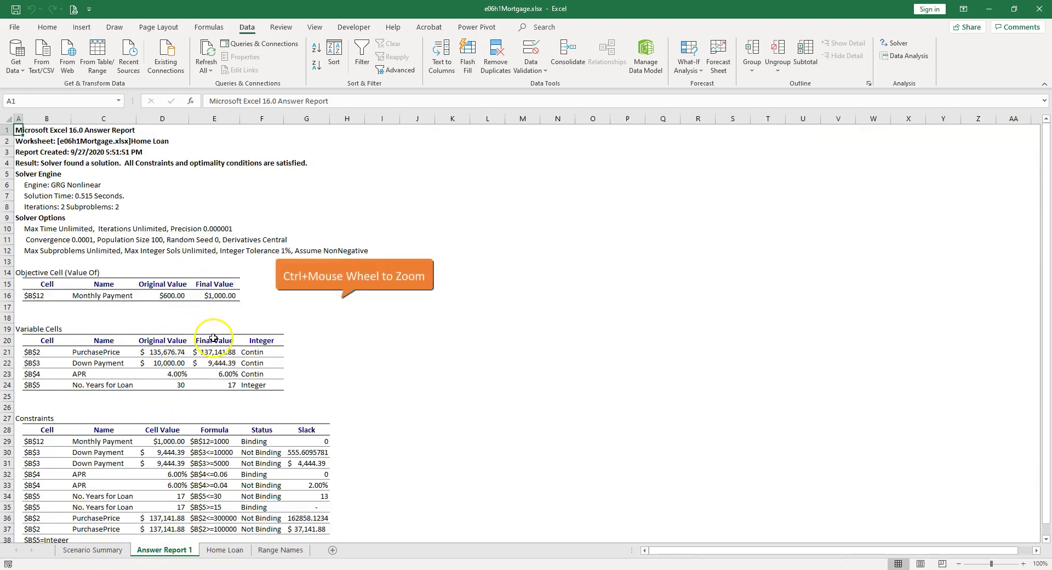
pyautogui.keyDown('ctrl'); pyautogui.scroll(1, 209, 350); pyautogui.keyUp('ctrl')
pyautogui.click(199, 322)
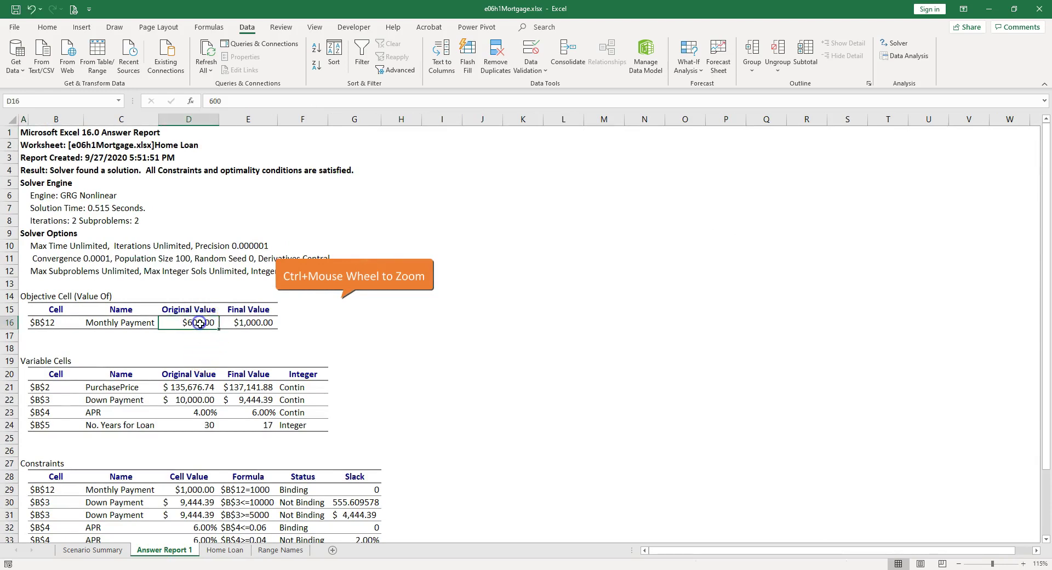
pyautogui.click(252, 323)
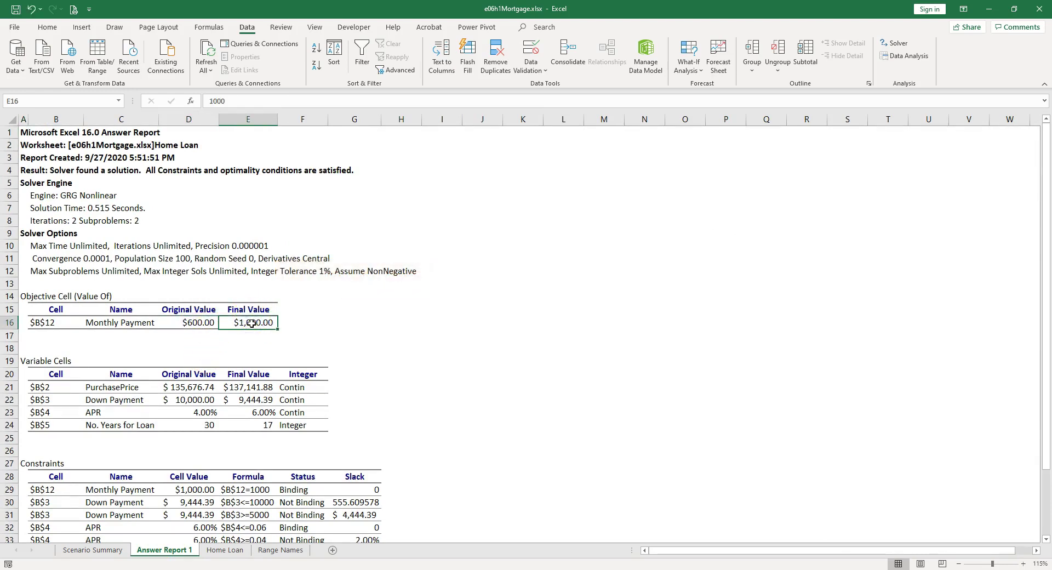
pyautogui.moveTo(187, 387); pyautogui.dragTo(188, 424)
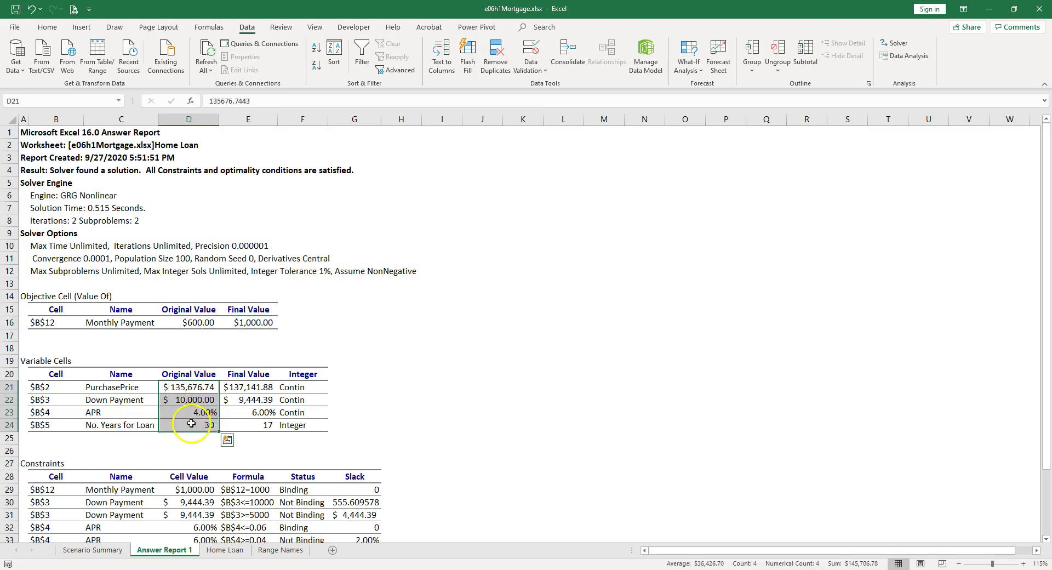
pyautogui.moveTo(258, 389); pyautogui.dragTo(255, 424)
# - Fit the width of column E in Answer Report 1 to the formulas in the constraints table
pyautogui.scroll(-3, 348, 423)
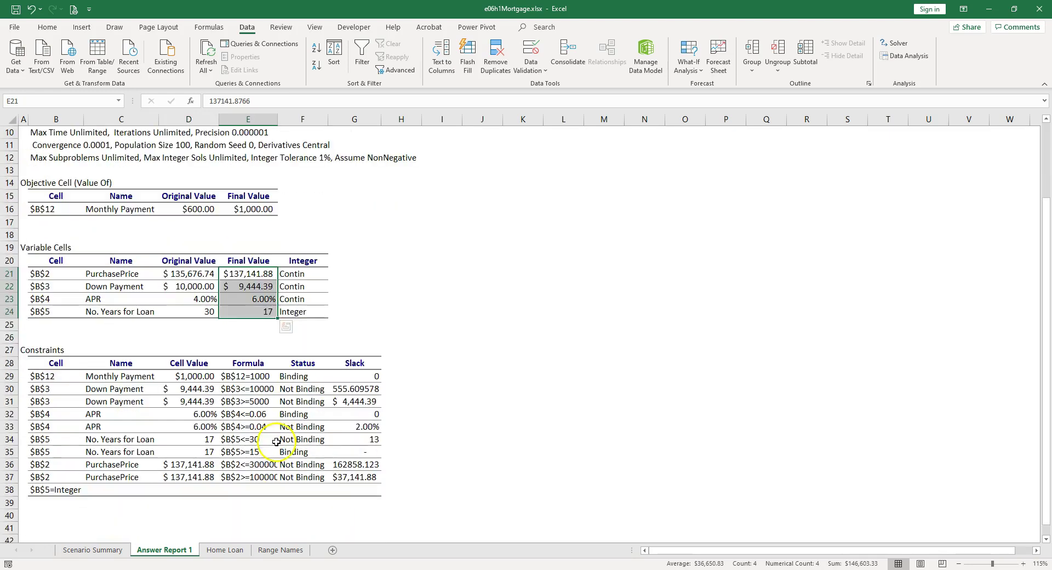
pyautogui.moveTo(116, 376); pyautogui.dragTo(343, 487)
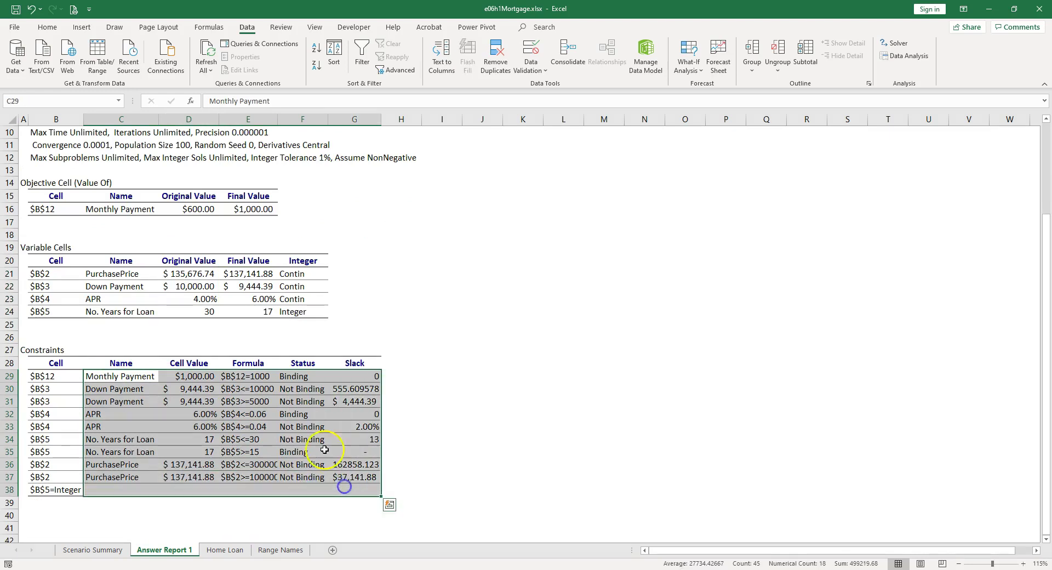
pyautogui.doubleClick(279, 118)
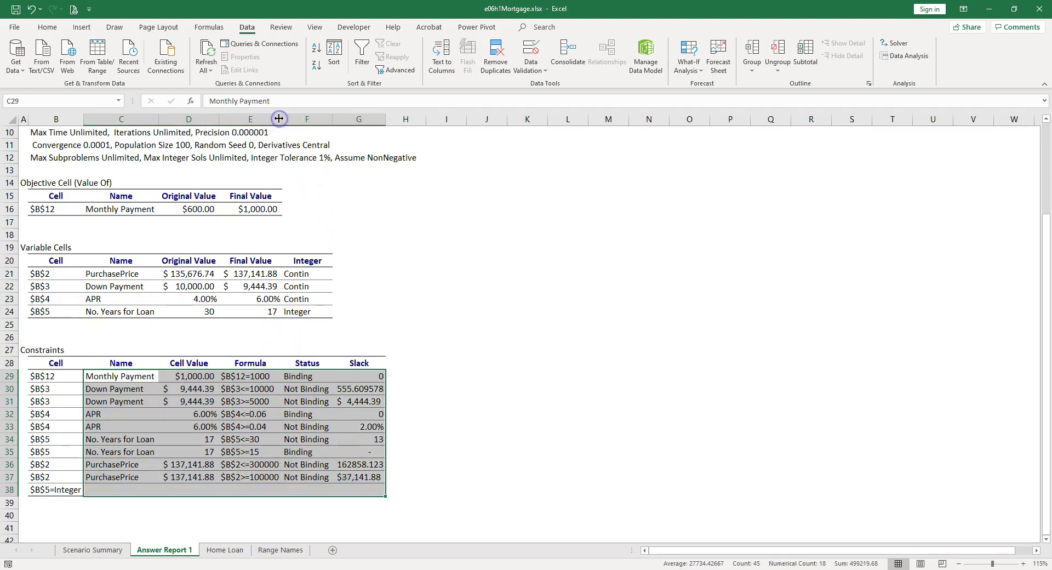
# - Review the constraints in the Solver parameters for the Home Loan sheet
pyautogui.click(231, 549)
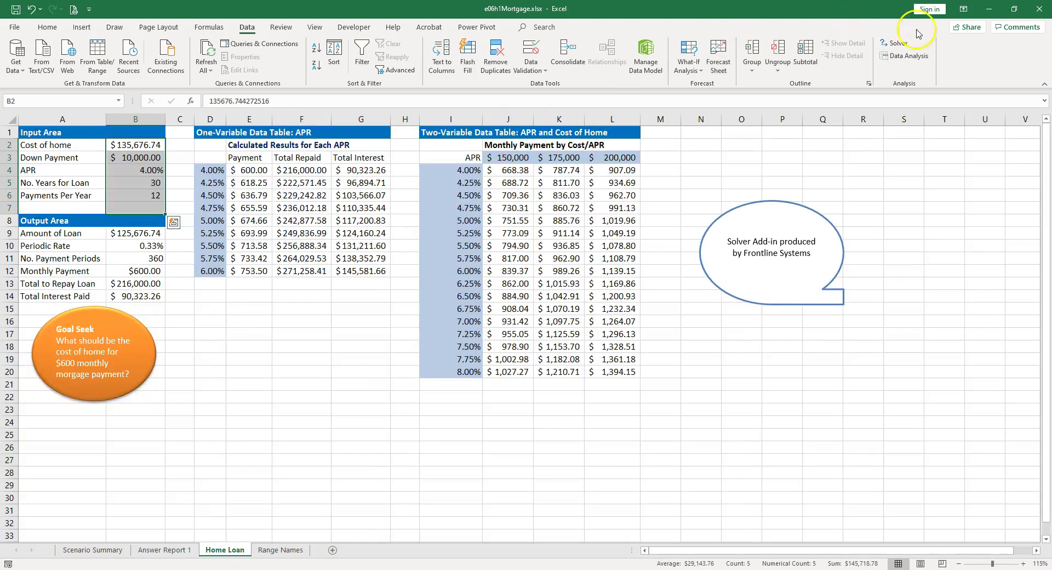
pyautogui.click(893, 42)
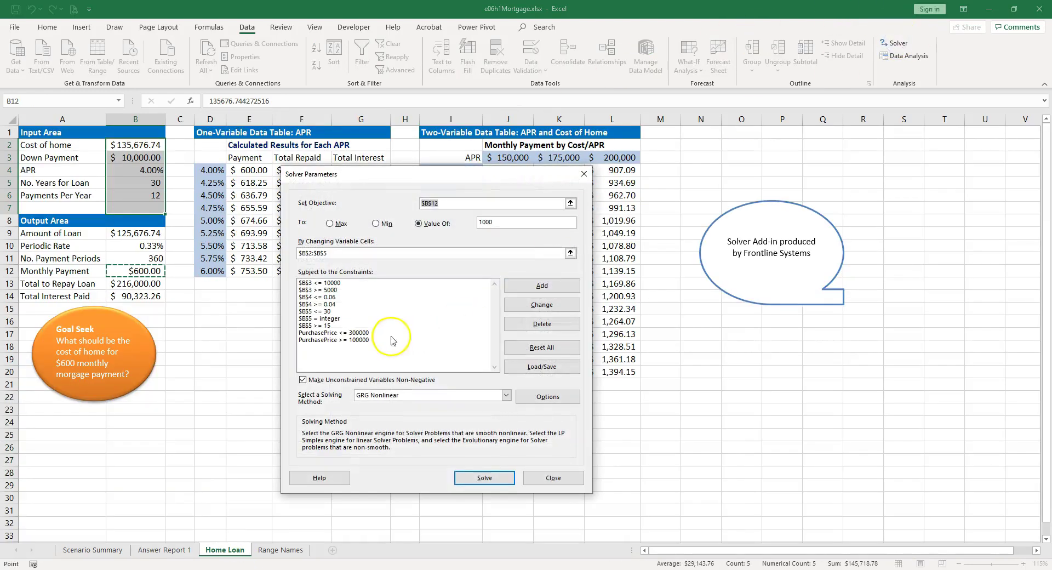
pyautogui.click(333, 297)
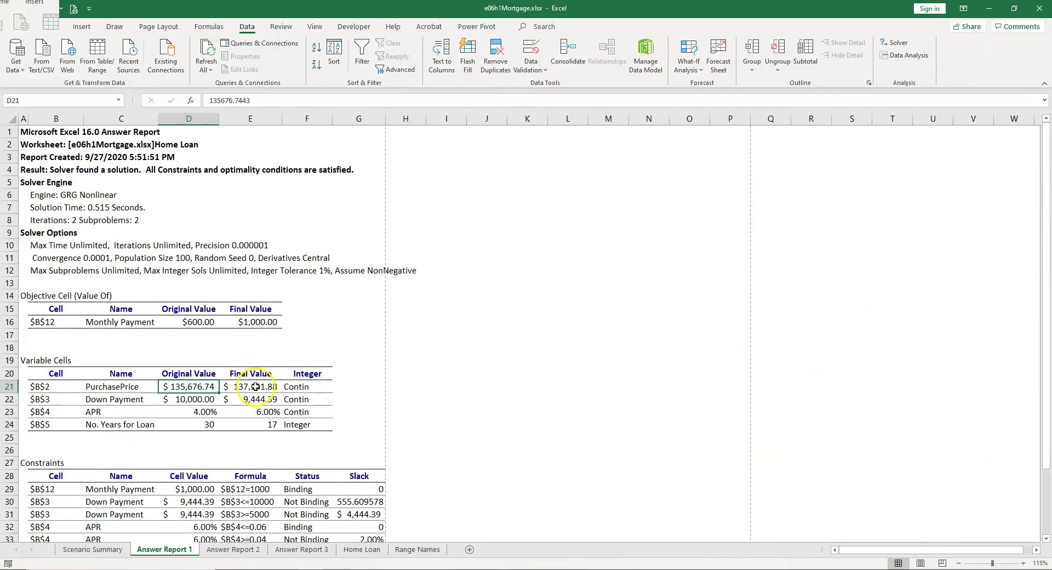
# - Try Answer Report 1's final variable values from E21:E24 by pasting them as values into B2:B5 of the Home Loan sheet
pyautogui.moveTo(255, 387); pyautogui.dragTo(263, 421)
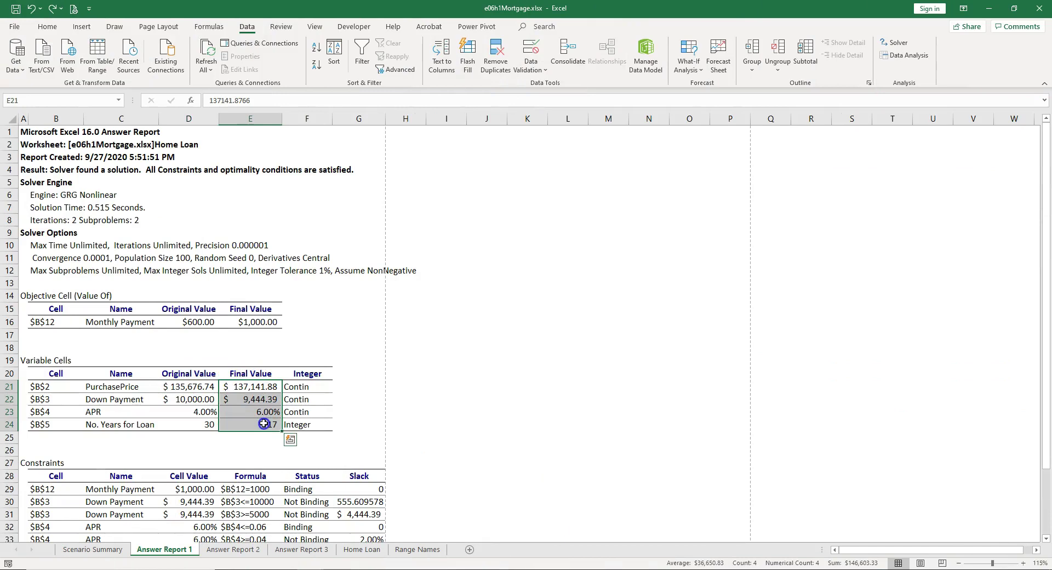
pyautogui.hotkey('ctrl', 'c')
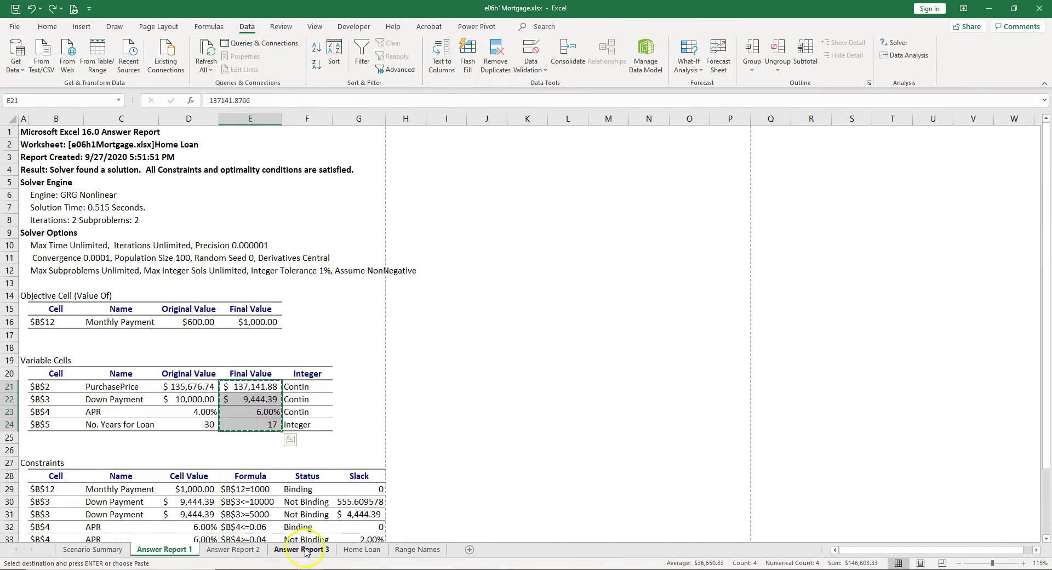
pyautogui.click(361, 548)
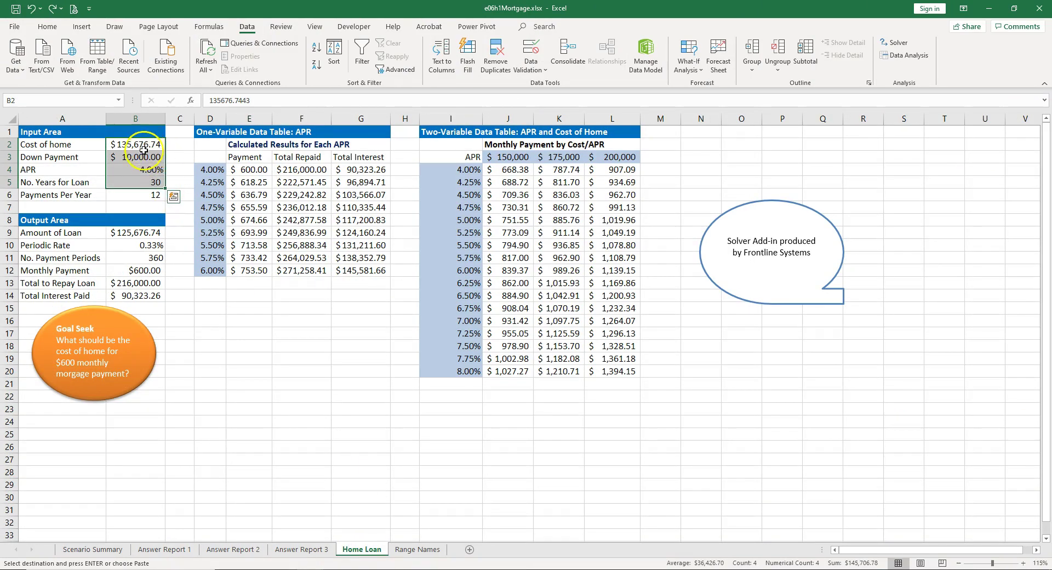
pyautogui.click(122, 285)
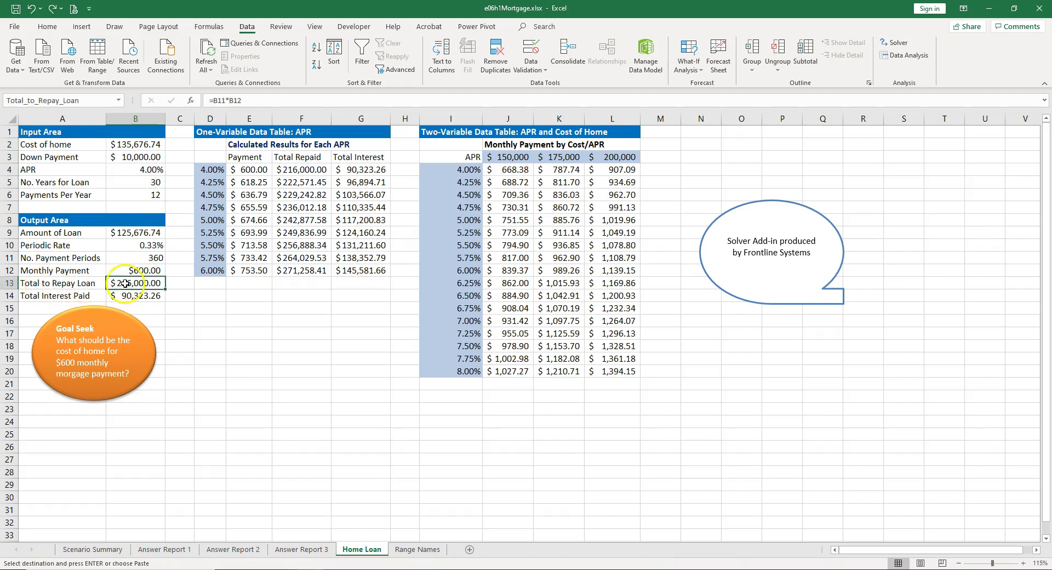
pyautogui.click(141, 144)
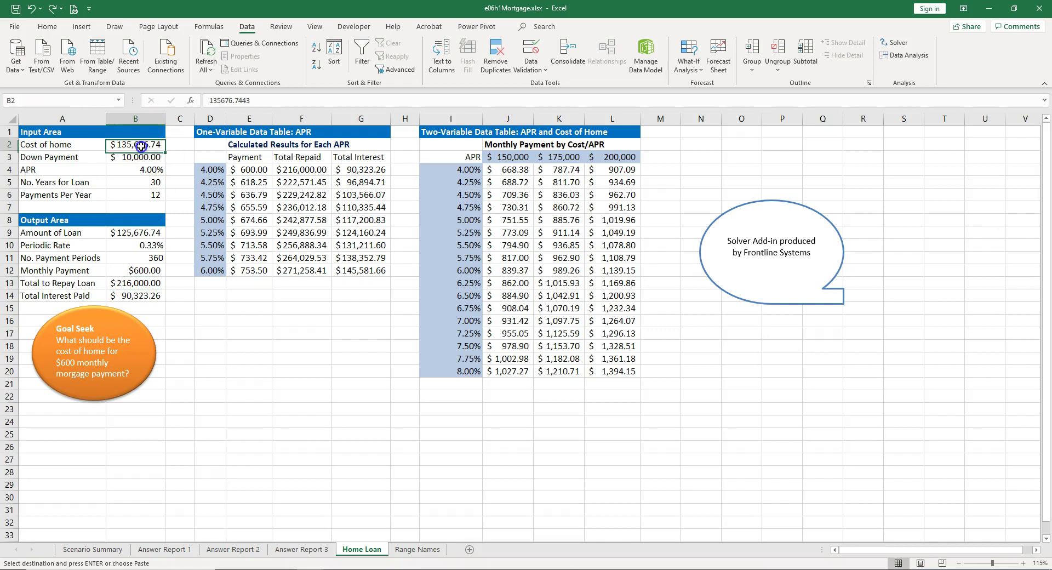
pyautogui.rightClick(141, 145)
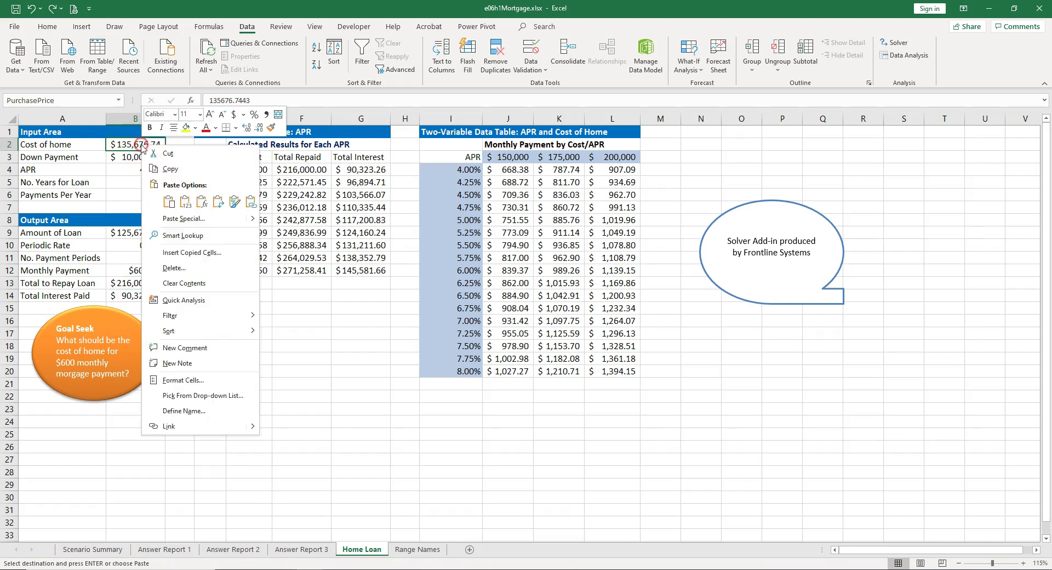
pyautogui.click(189, 201)
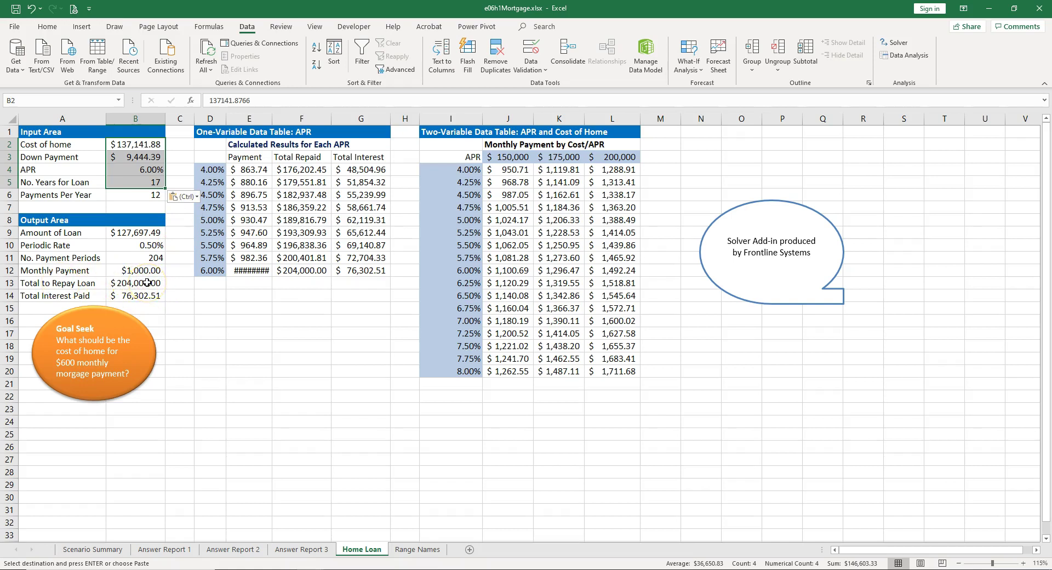
pyautogui.click(32, 8)
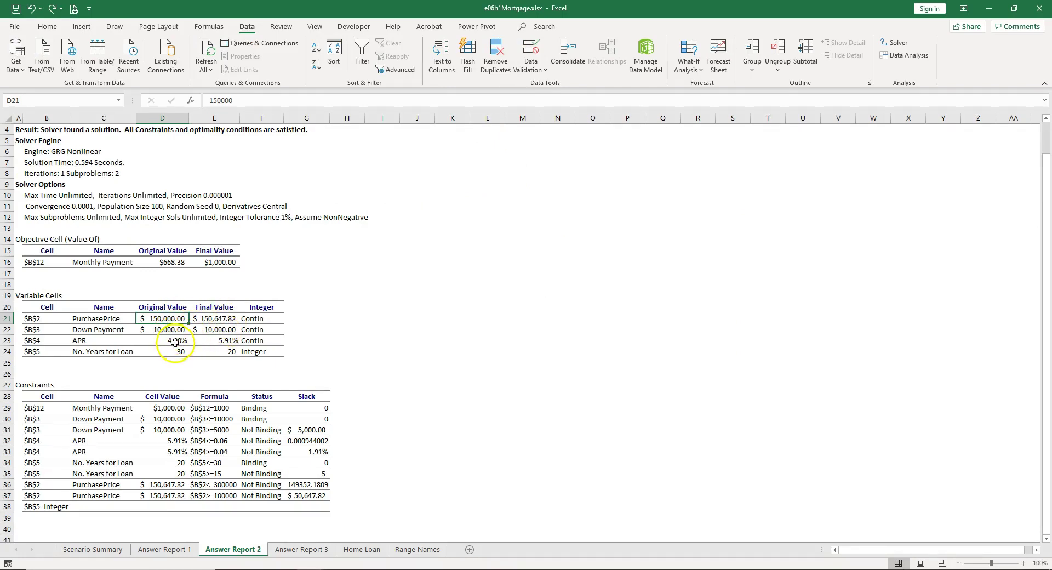
# - Check the final APR and loan years in Answer Report 2 and copy its final variable values in E21:E24
pyautogui.click(231, 340)
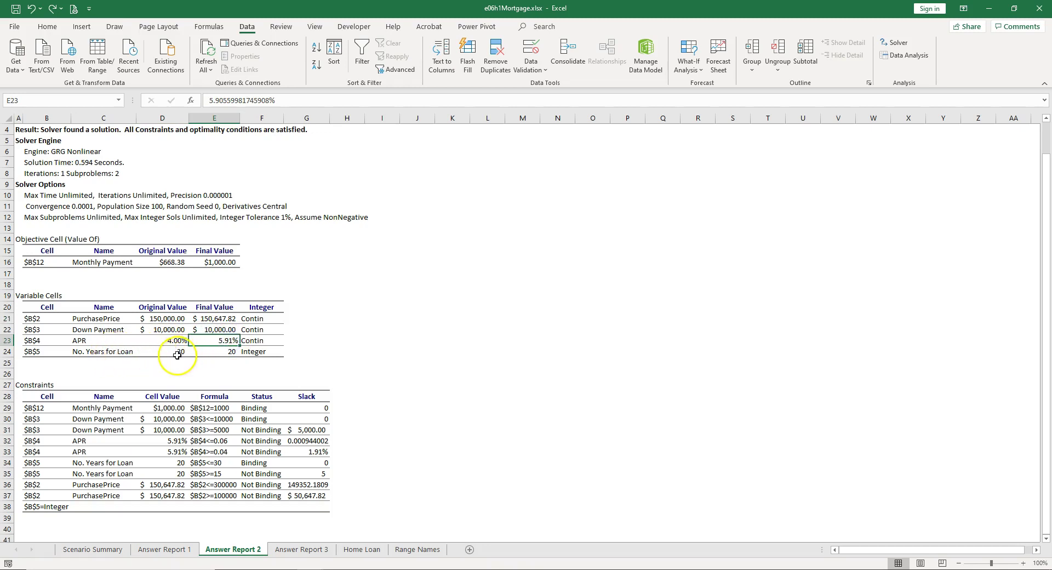
pyautogui.click(230, 351)
pyautogui.moveTo(216, 318); pyautogui.dragTo(221, 349)
pyautogui.hotkey('ctrl', 'c')
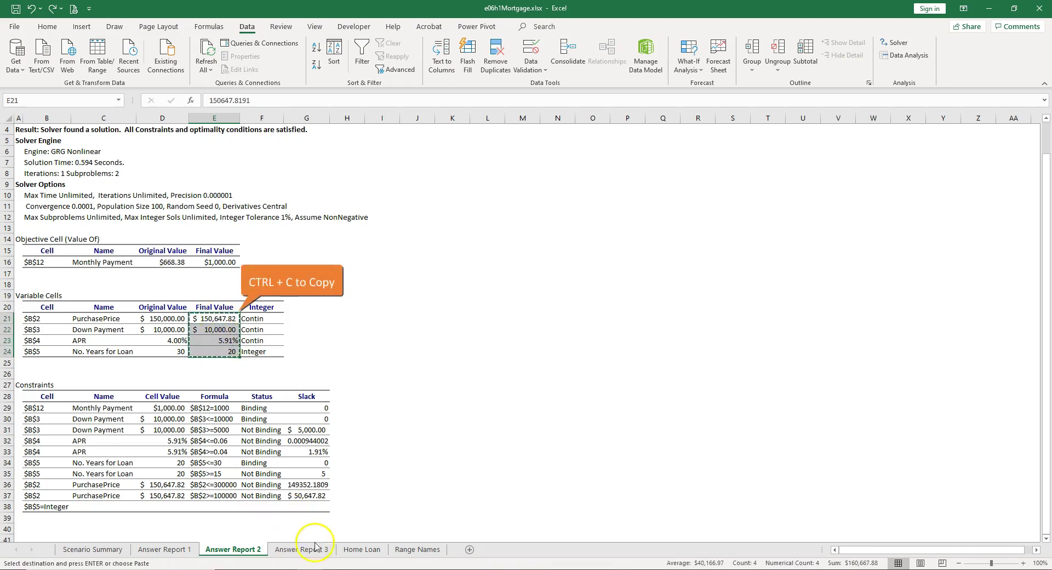
# - Try the copied Answer Report 2 values in B2:B5 of the Home Loan sheet, pasted as values, and undo the paste
pyautogui.click(366, 549)
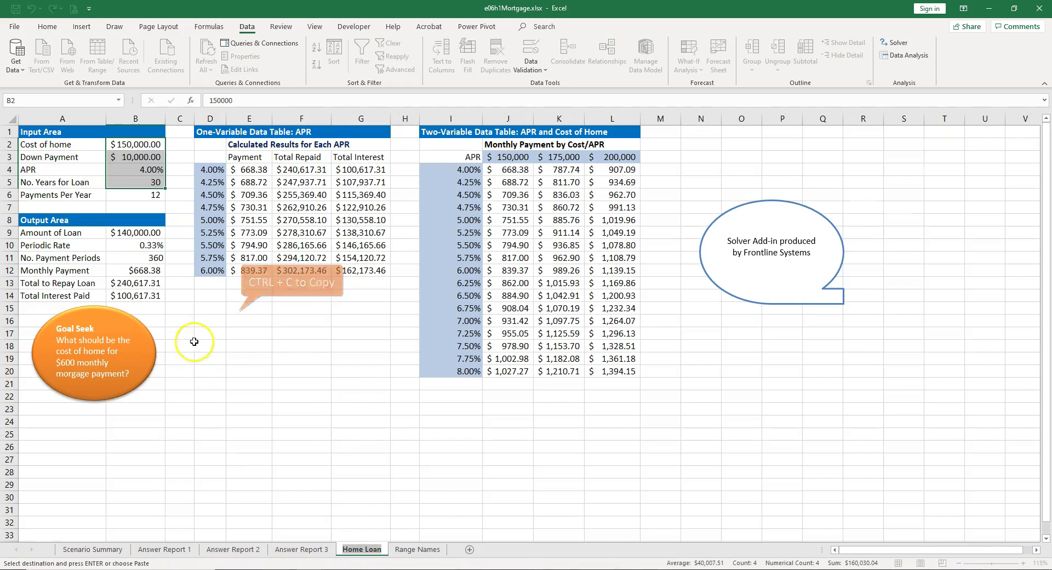
pyautogui.click(132, 287)
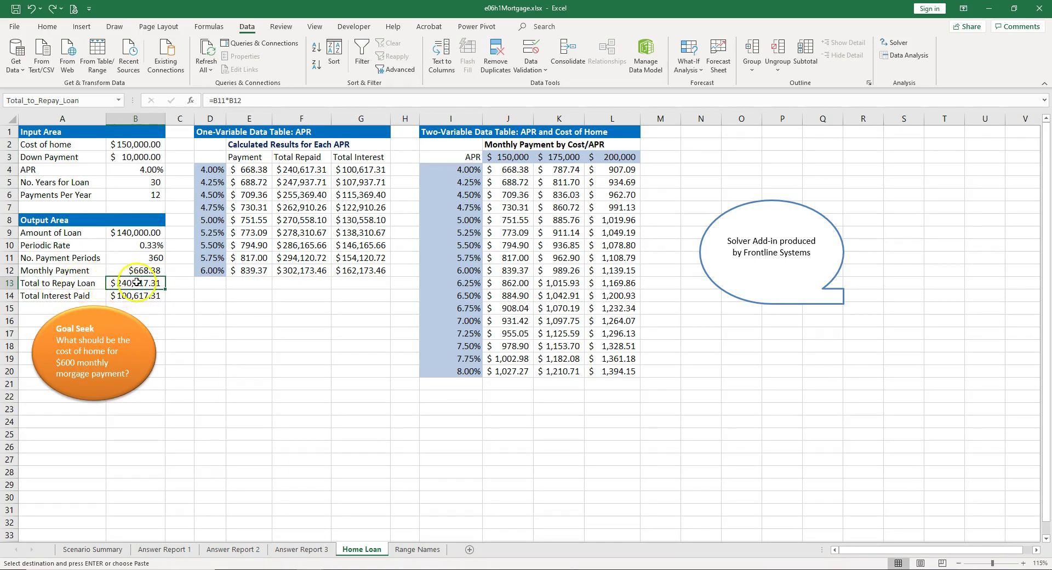
pyautogui.click(137, 145)
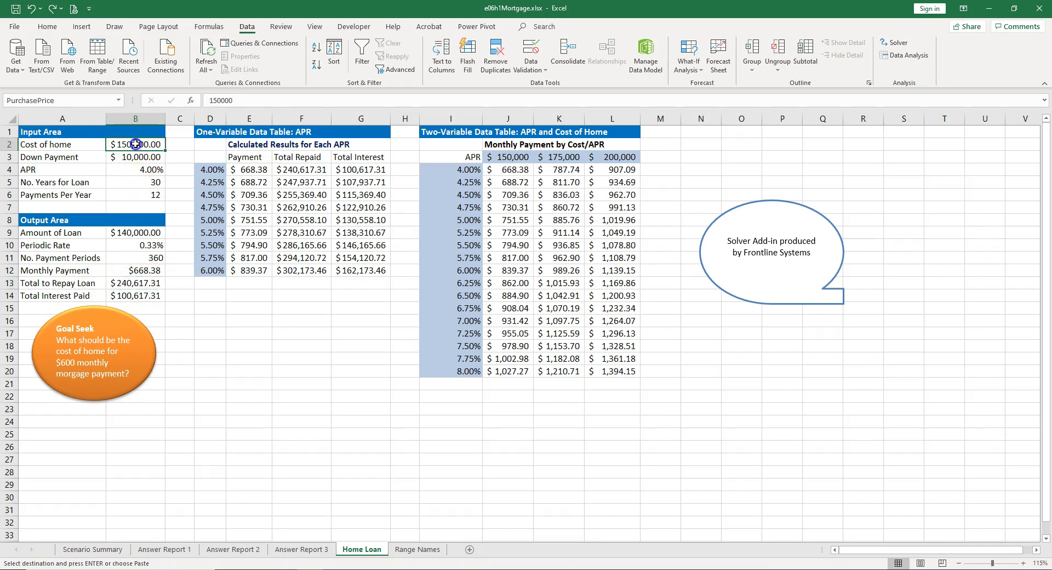
pyautogui.rightClick(137, 147)
pyautogui.click(180, 201)
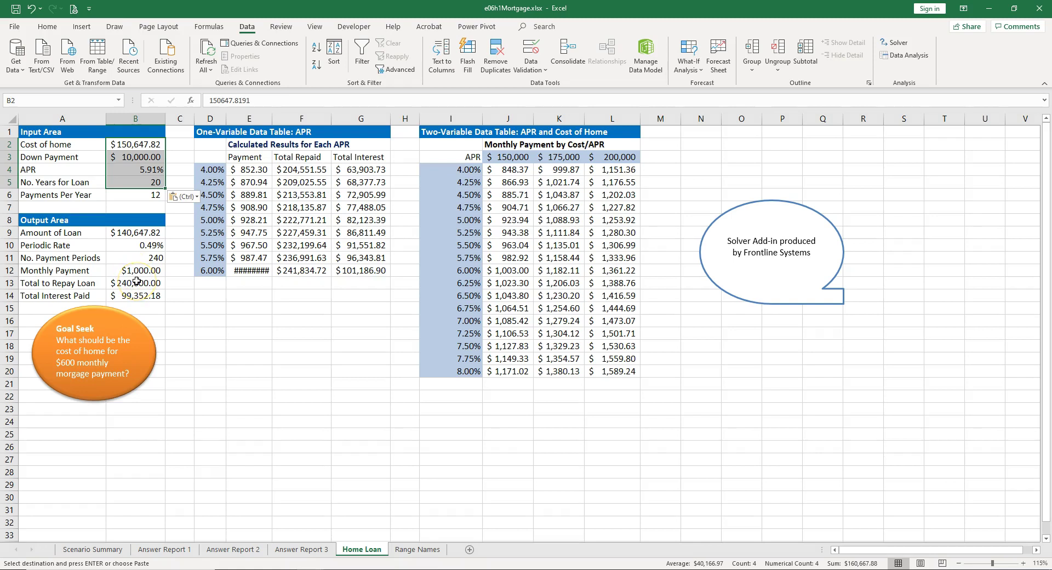
pyautogui.click(135, 136)
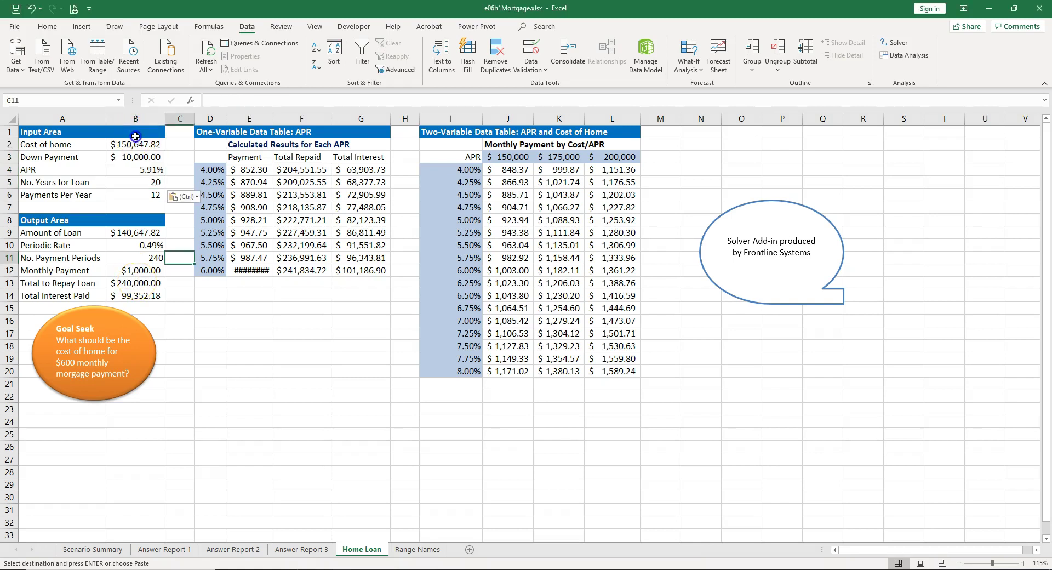
pyautogui.click(32, 9)
pyautogui.click(32, 9)
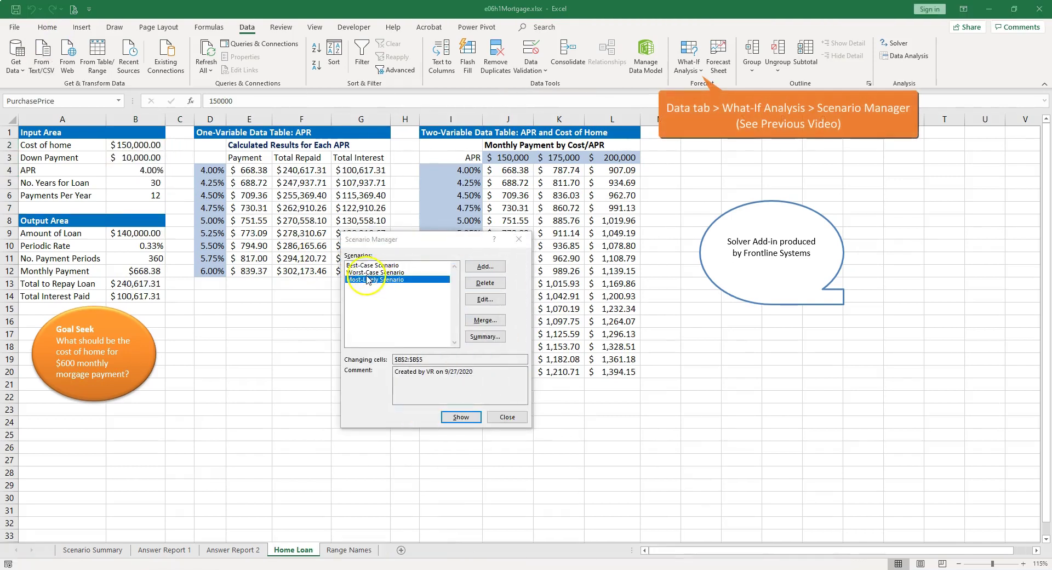
# - Show the Most-Likely Scenario on the Home Loan sheet and close the Scenario Manager
pyautogui.click(380, 281)
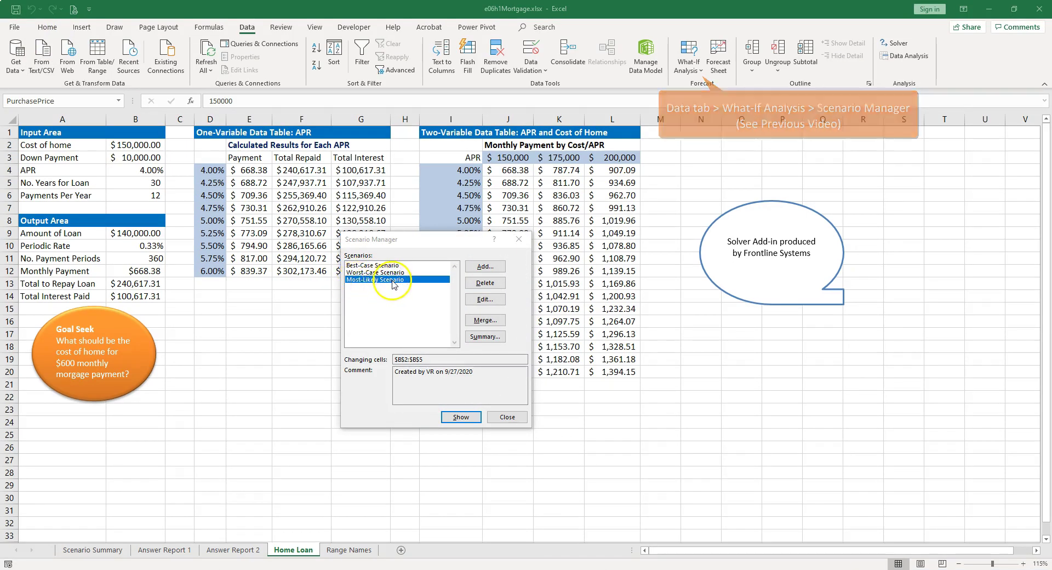
pyautogui.click(461, 417)
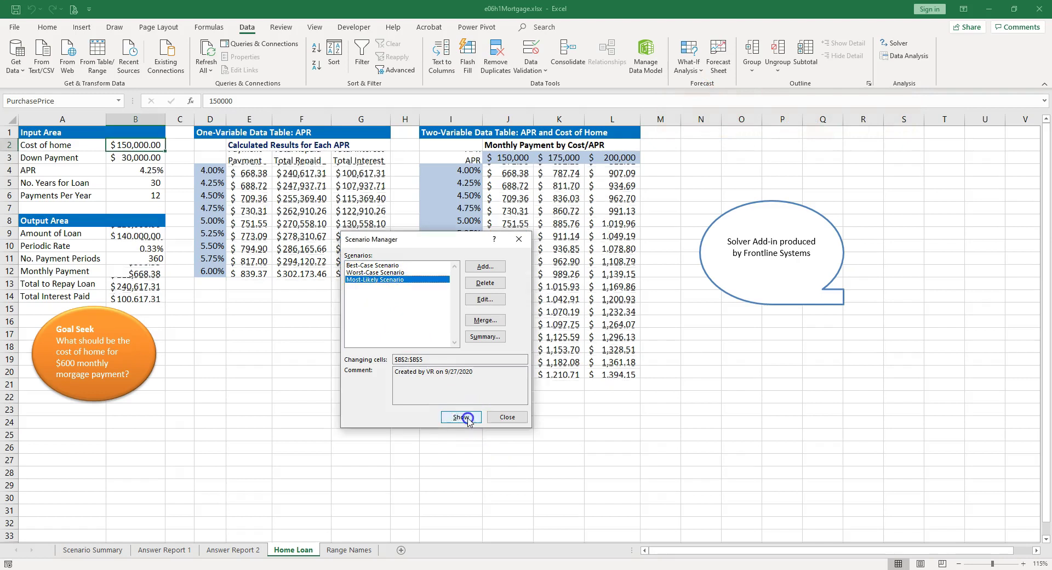
pyautogui.click(507, 416)
# - Solve with the existing Solver parameters, restoring the original values and generating an Answer report
pyautogui.click(894, 43)
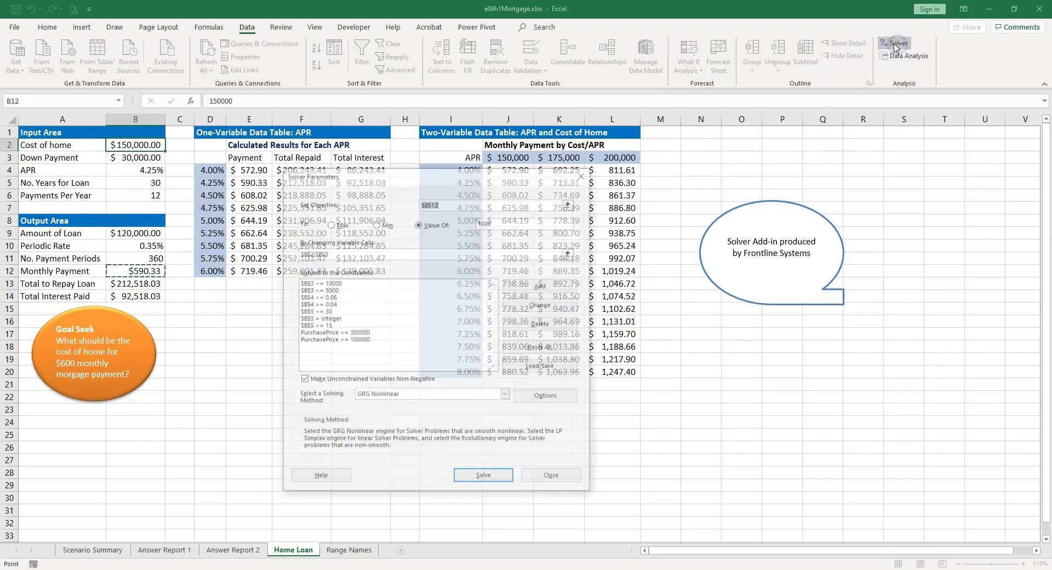
pyautogui.click(485, 477)
pyautogui.click(405, 252)
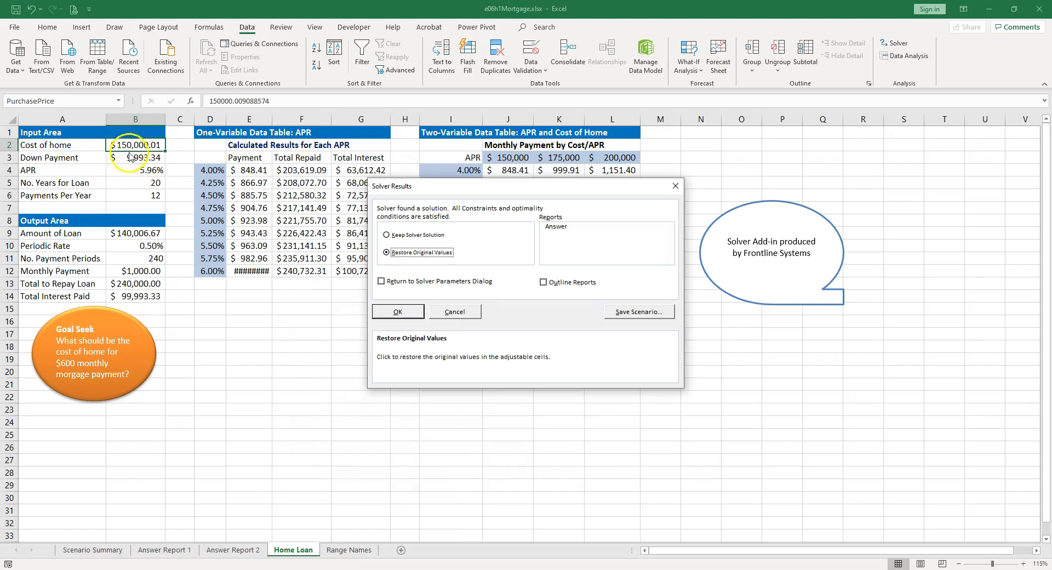
pyautogui.click(562, 228)
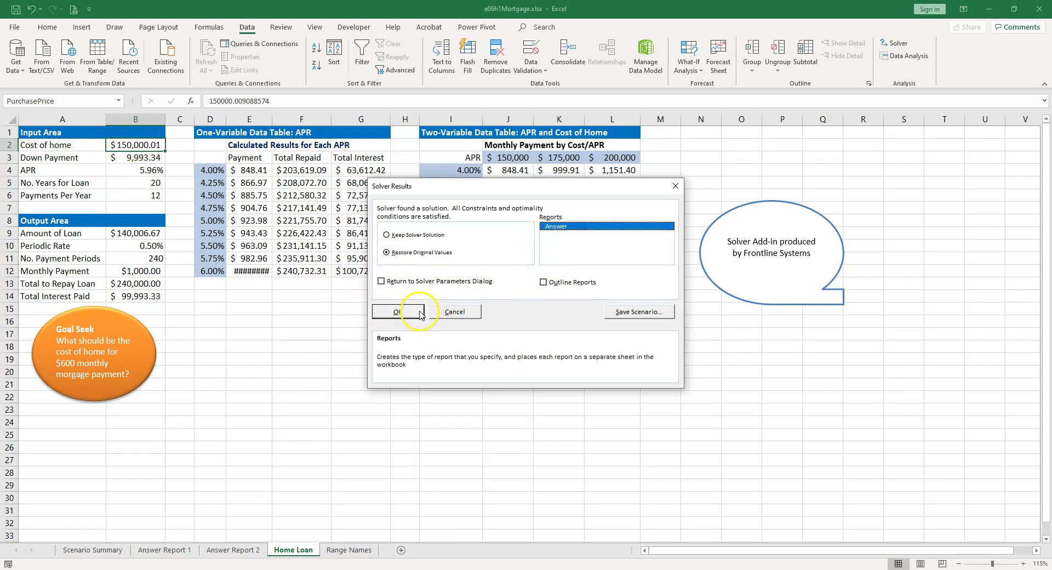
pyautogui.click(398, 312)
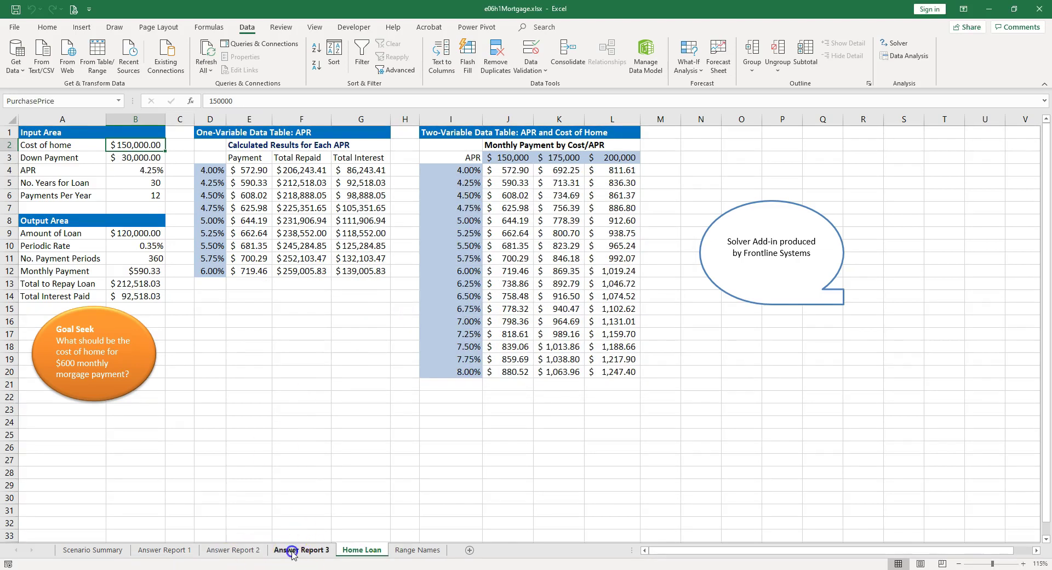
# - Review the original and final variable values in D21:E24 of Answer Report 3
pyautogui.click(302, 549)
pyautogui.scroll(-1, 172, 355)
pyautogui.moveTo(162, 319); pyautogui.dragTo(198, 351)
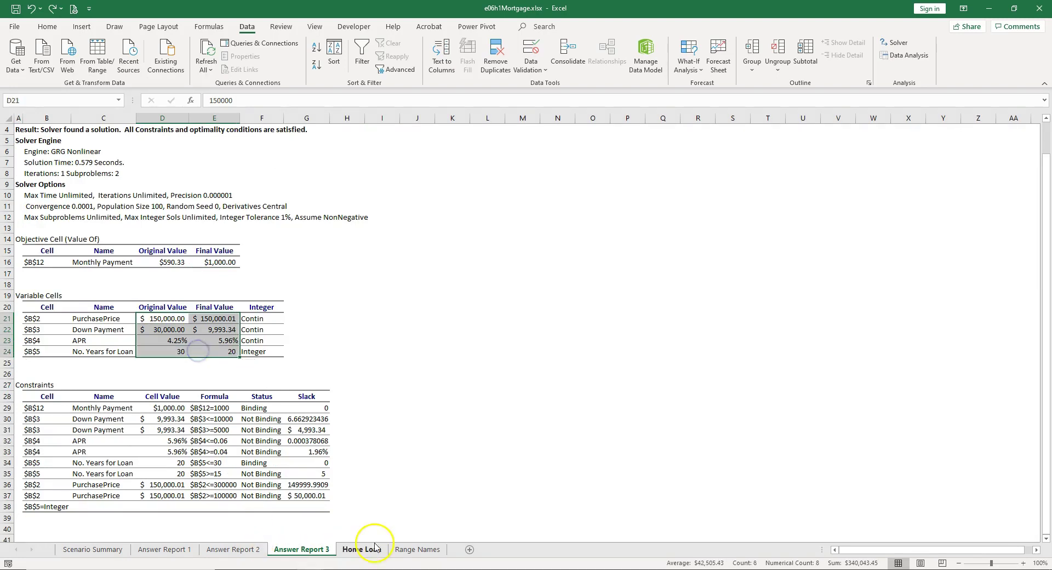
# - Inspect the total cost formula in A28 and the Total to Repay Loan formula in B13 of the Home Loan sheet without changing them
pyautogui.click(371, 550)
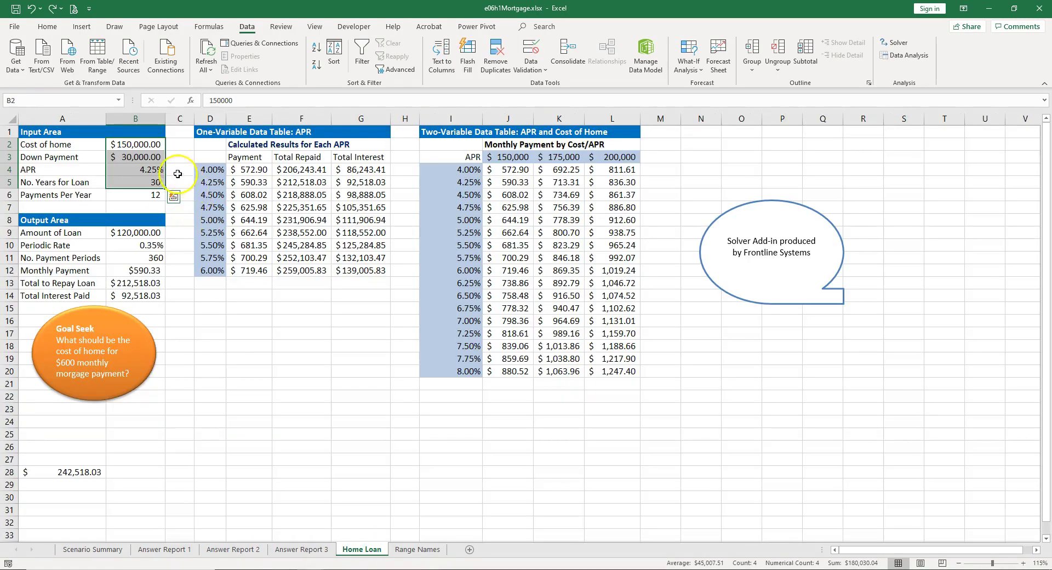
pyautogui.click(86, 472)
pyautogui.click(77, 477)
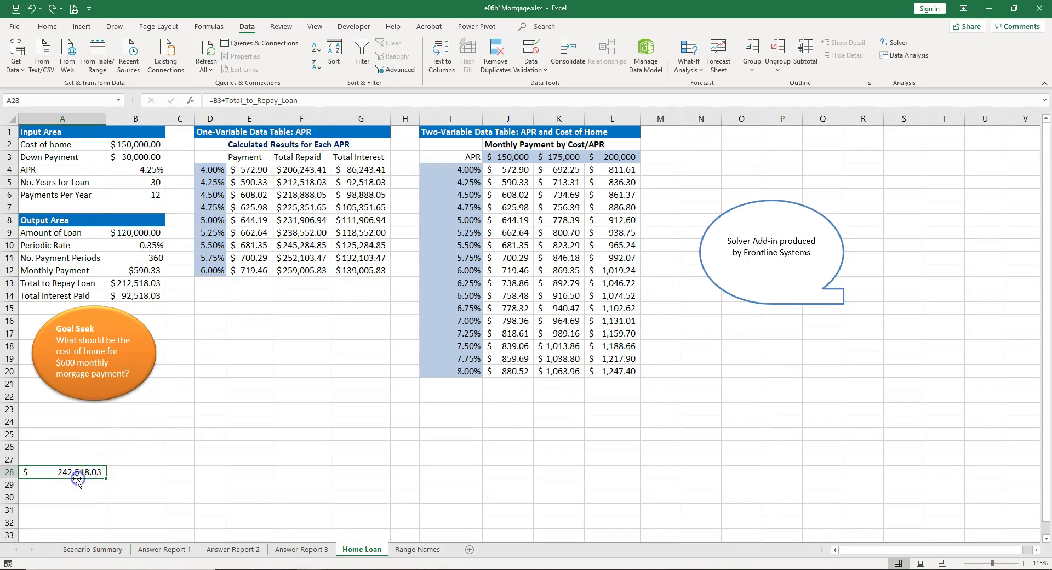
pyautogui.doubleClick(74, 468)
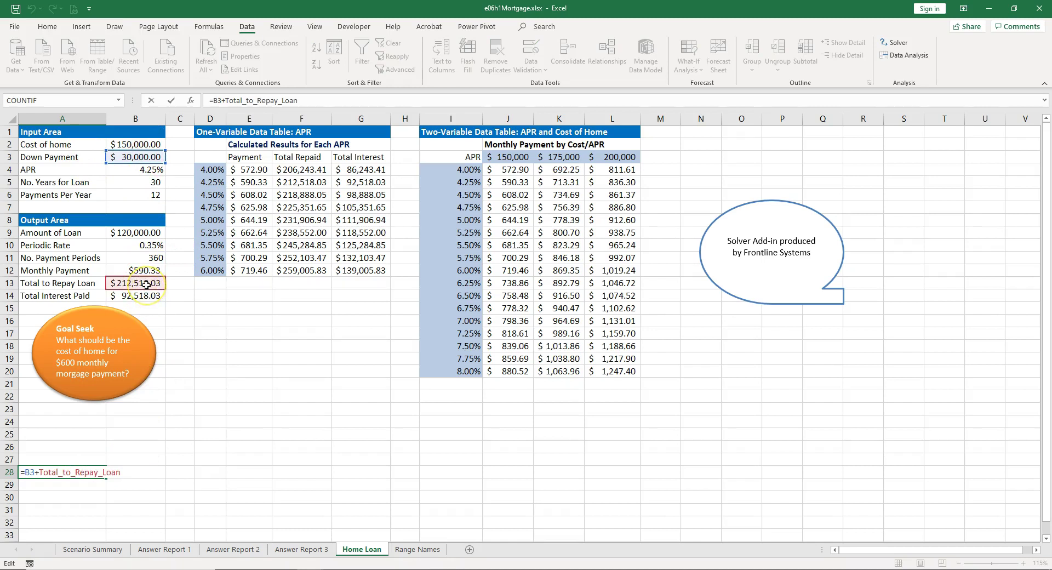
pyautogui.press('Return')
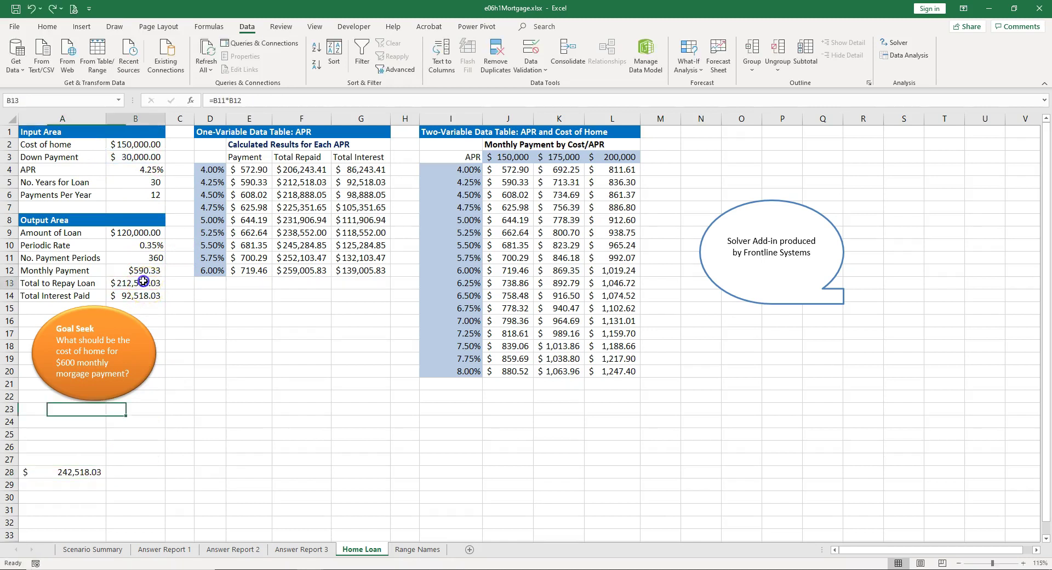
pyautogui.doubleClick(145, 282)
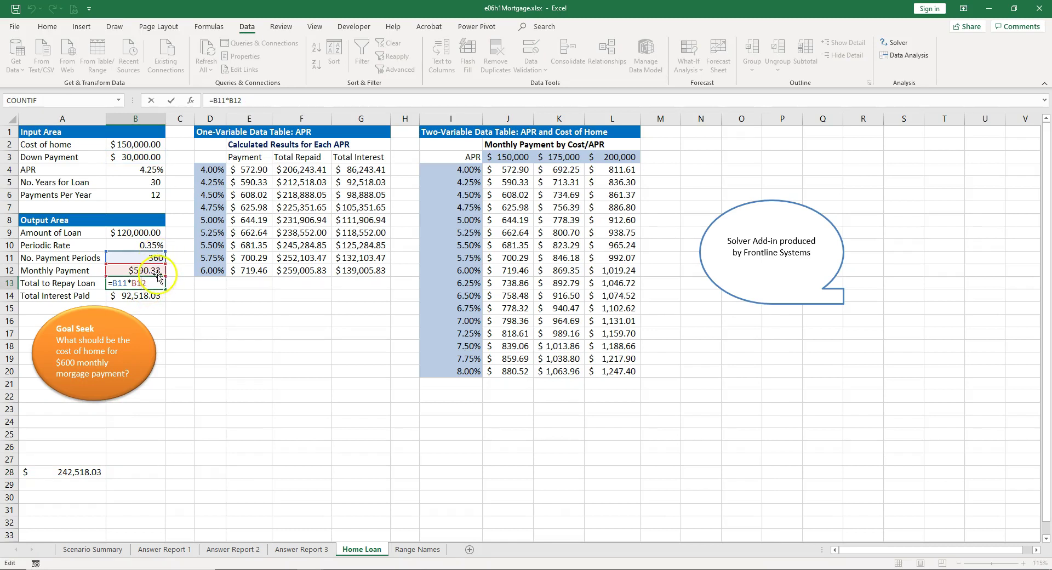
pyautogui.press('Escape')
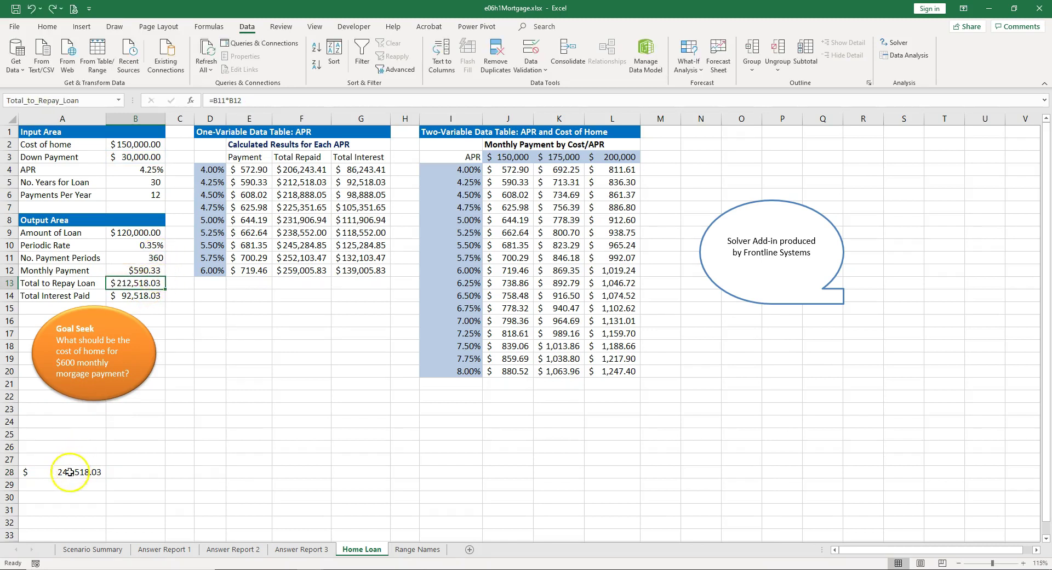
pyautogui.click(66, 471)
# - Try Answer Report 3's final values from E21:E24 as pasted values in B2:B5 of Home Loan, check A28, and undo the paste
pyautogui.click(317, 549)
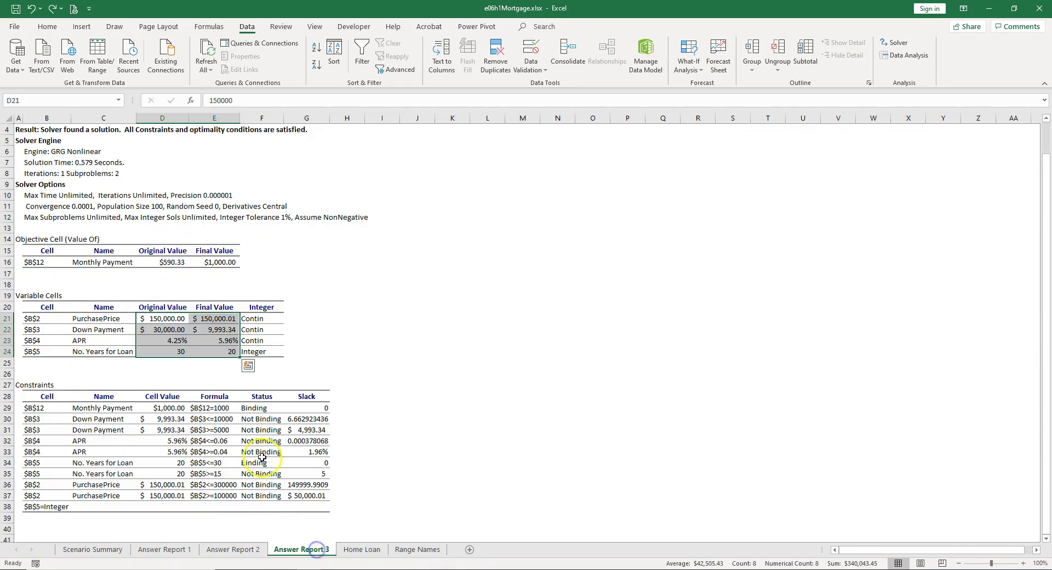
pyautogui.moveTo(216, 319); pyautogui.dragTo(217, 349)
pyautogui.hotkey('ctrl', 'c')
pyautogui.click(361, 549)
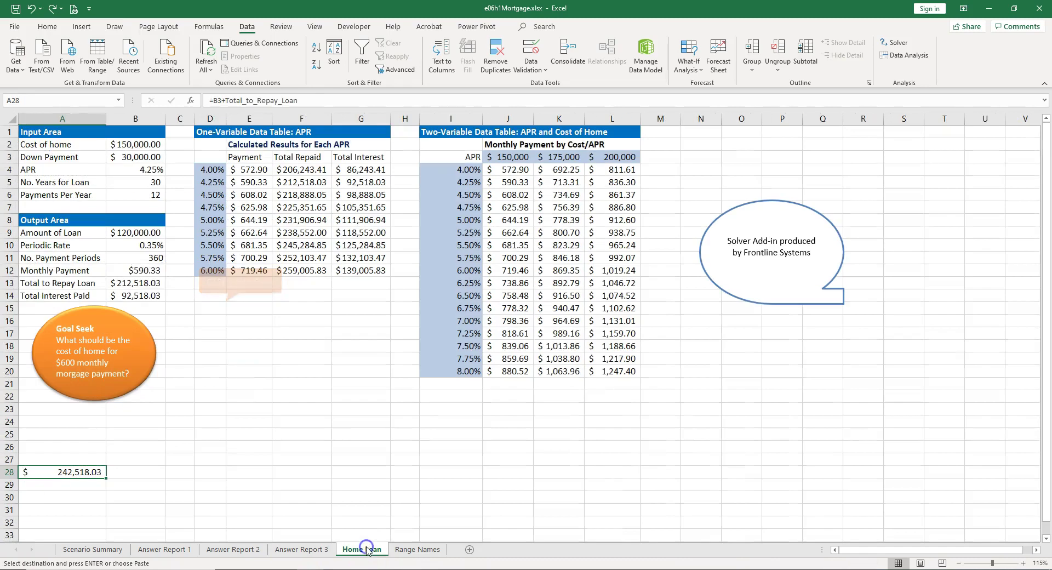
pyautogui.rightClick(143, 145)
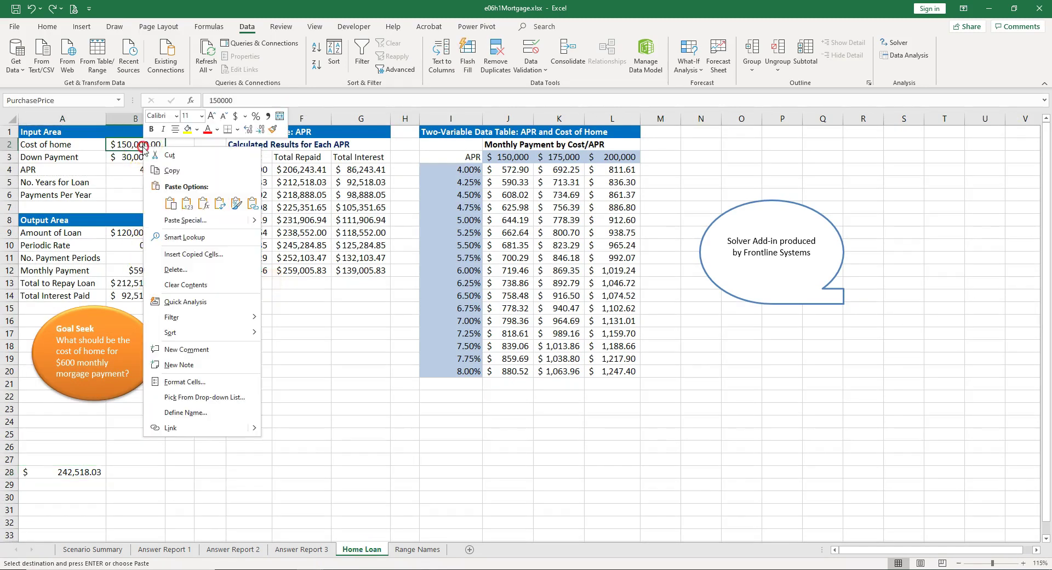
pyautogui.click(187, 204)
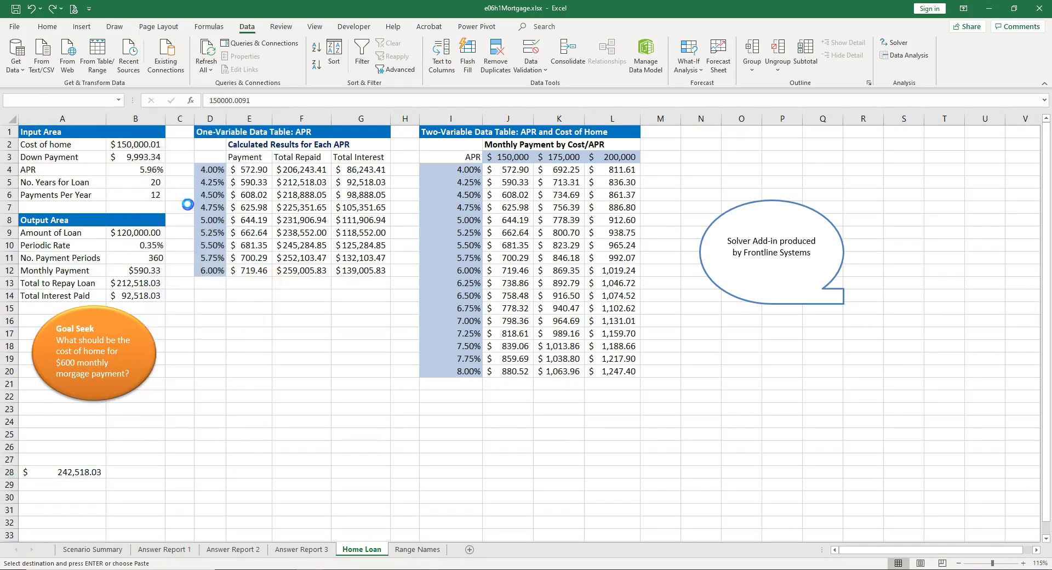
pyautogui.click(84, 469)
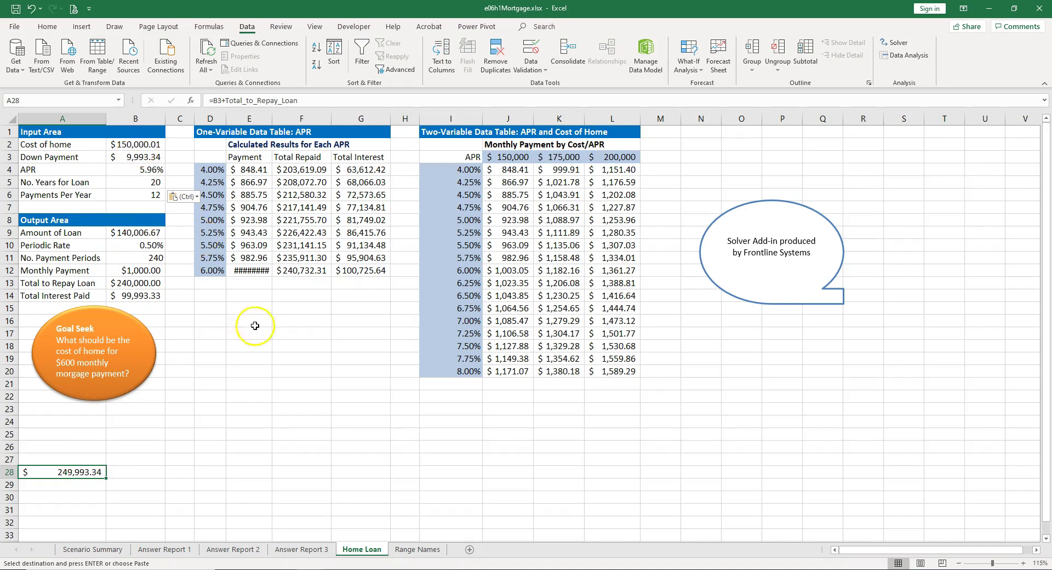
pyautogui.hotkey('ctrl', 'z')
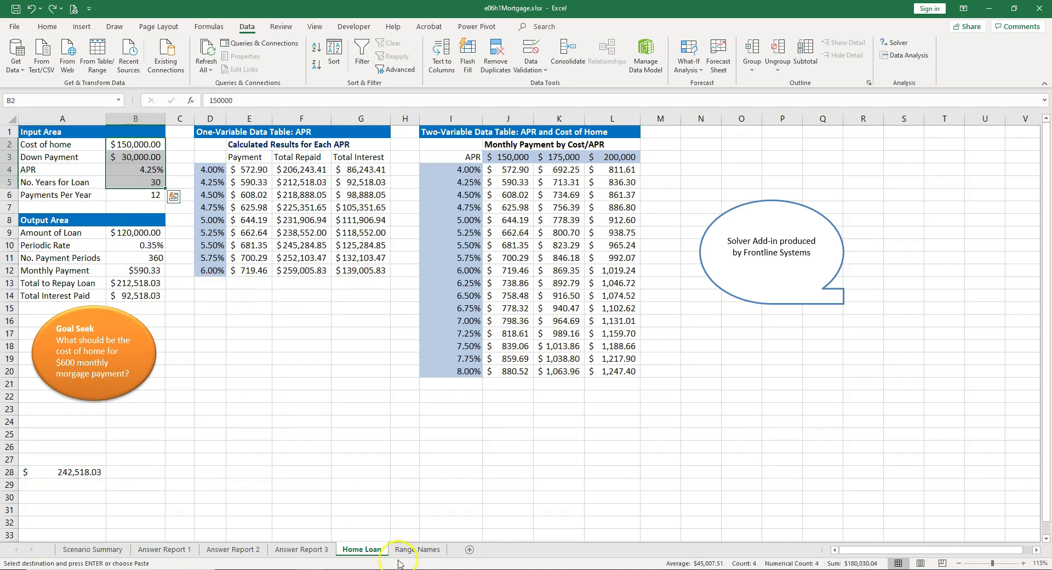
# - Compare the original and final down payment in Answer Report 3 with the down payment constraints in rows 30 and 31
pyautogui.click(316, 552)
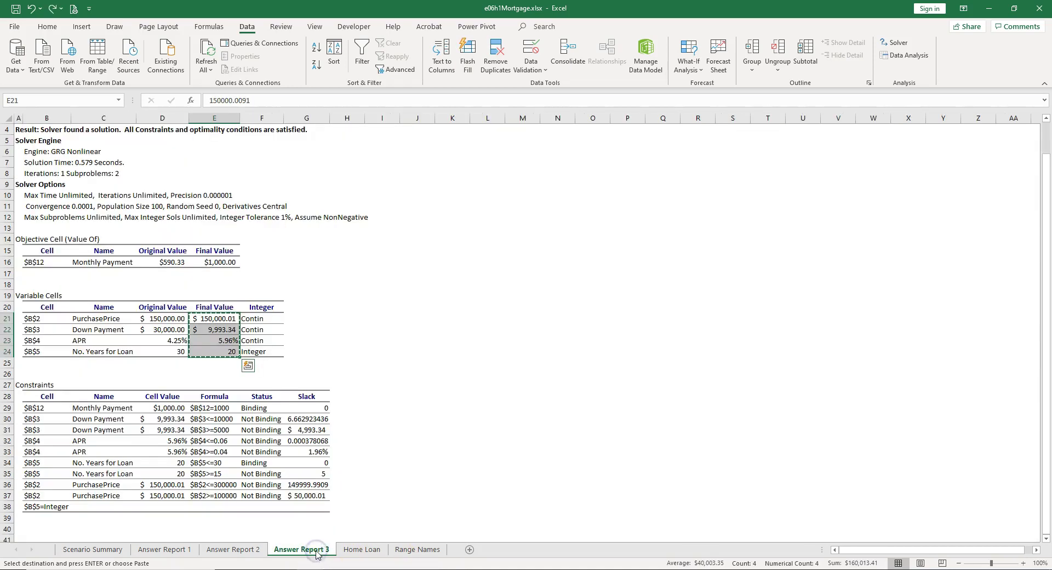
pyautogui.press('Escape')
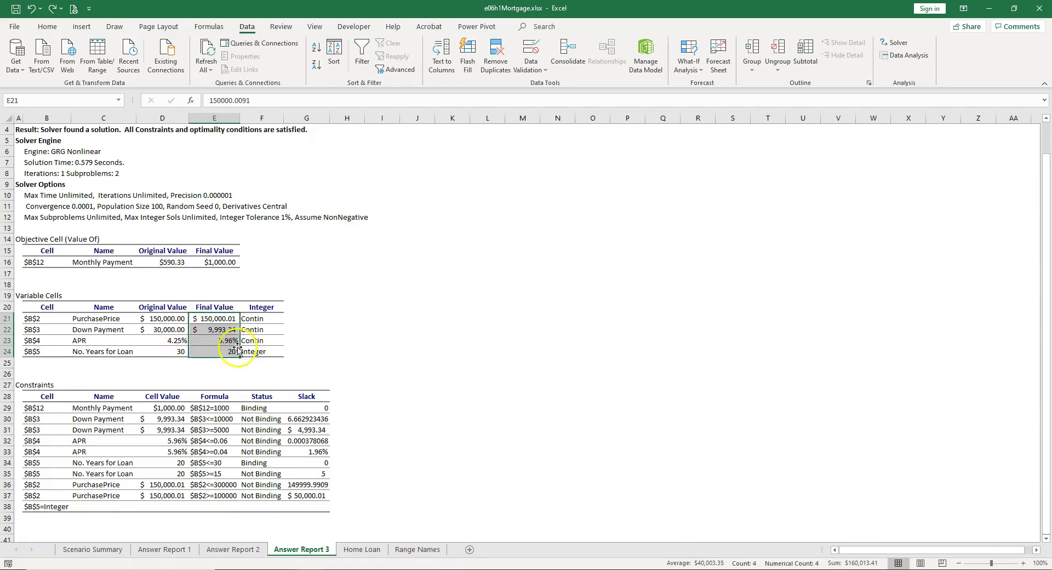
pyautogui.click(166, 332)
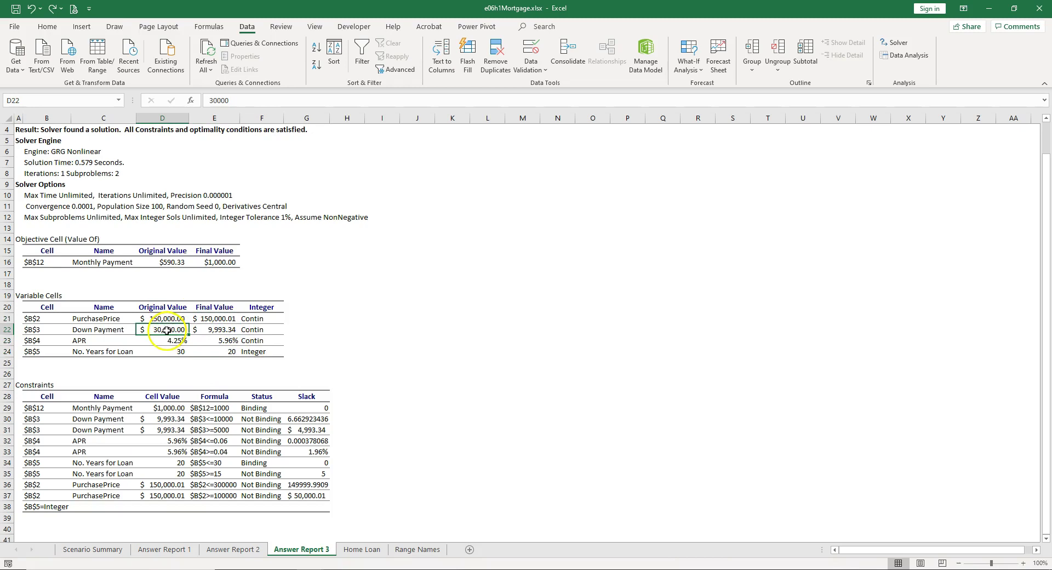
pyautogui.click(226, 330)
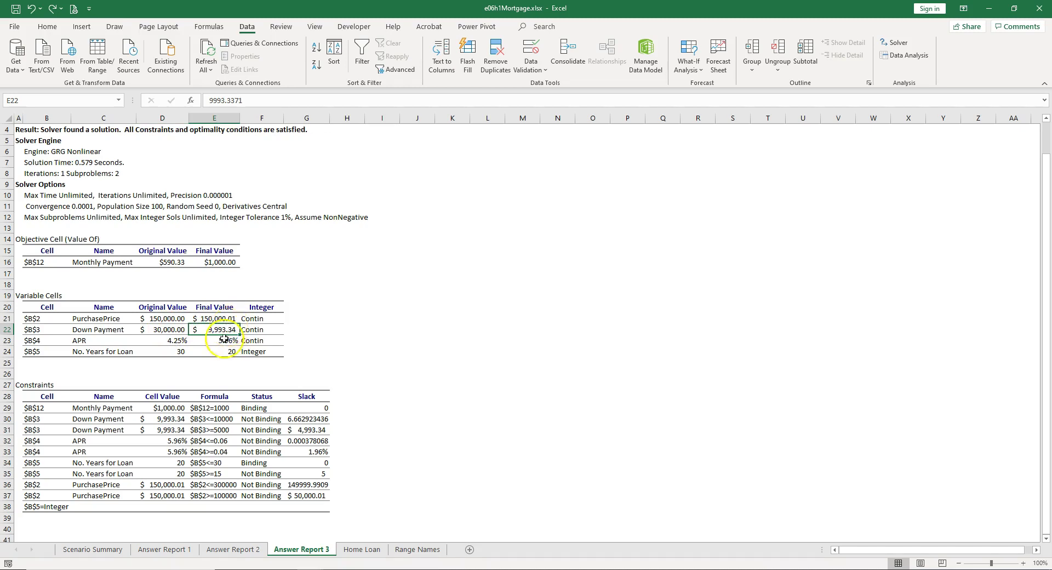
pyautogui.click(121, 421)
pyautogui.moveTo(121, 422); pyautogui.dragTo(225, 430)
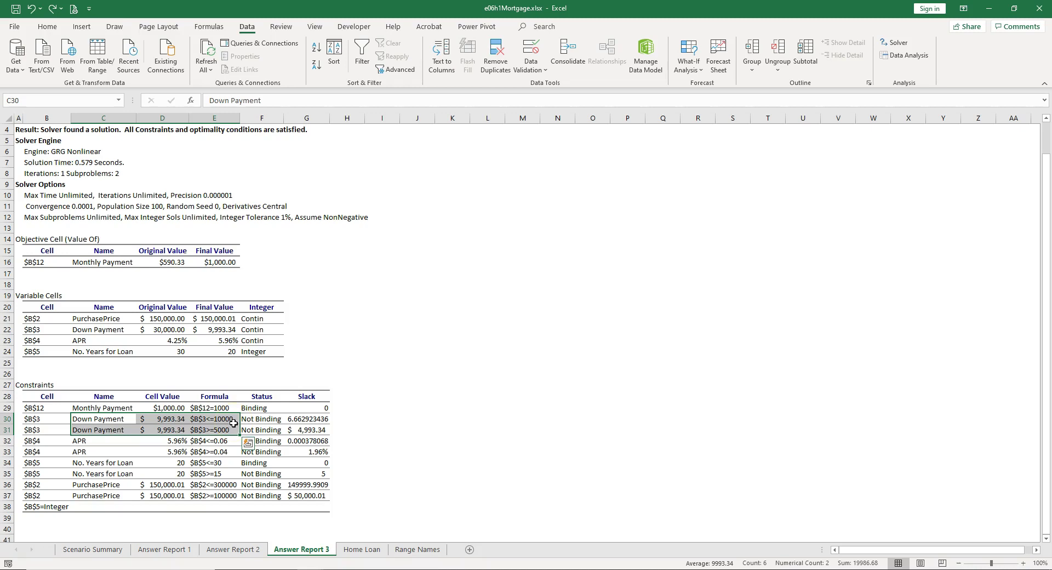
pyautogui.click(168, 328)
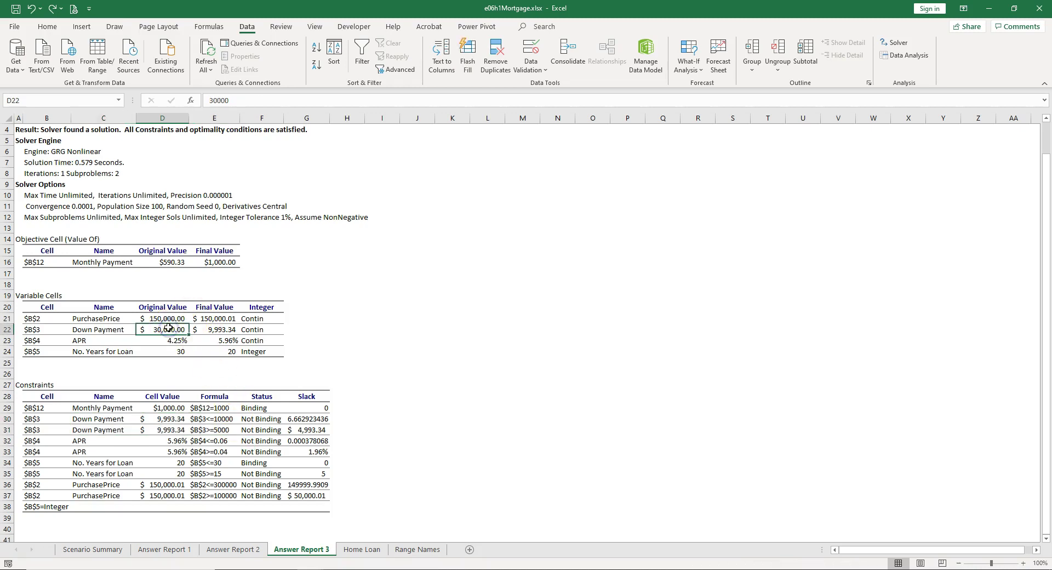